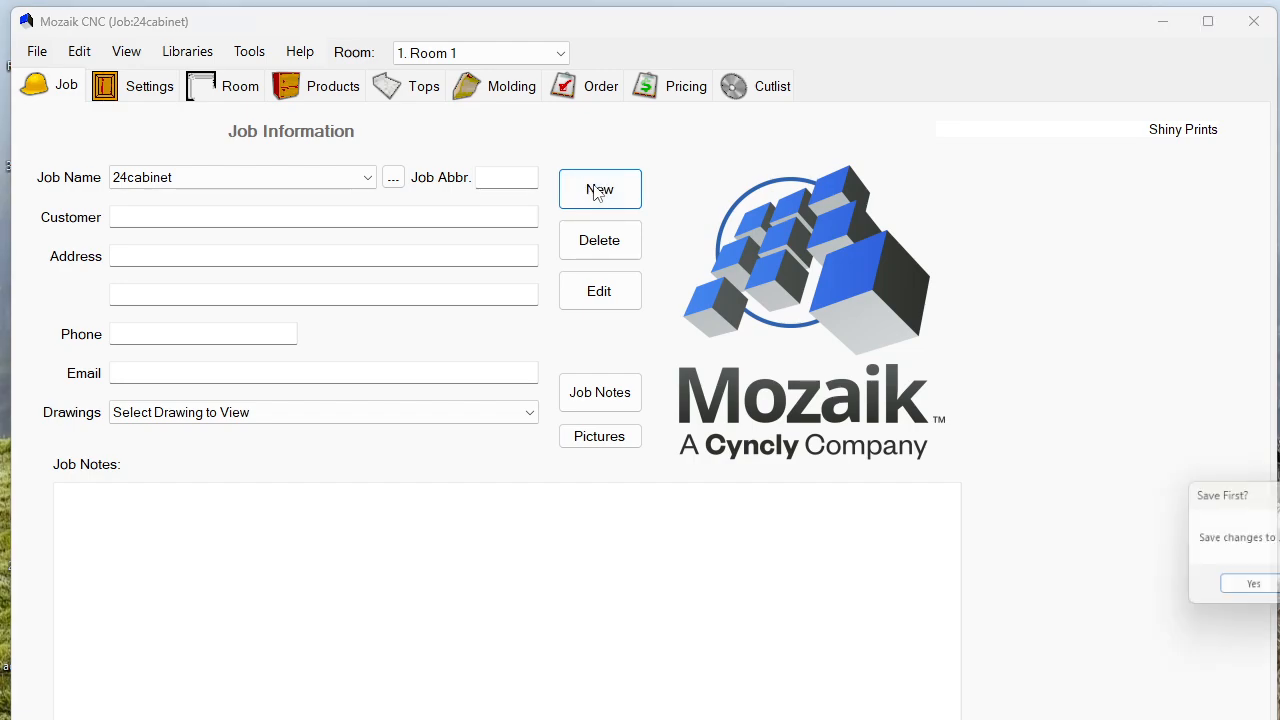
- Create a new job named newjob1, saving the changes to the 24cabinet job first
left_click_drag(1258, 496, 569, 349)
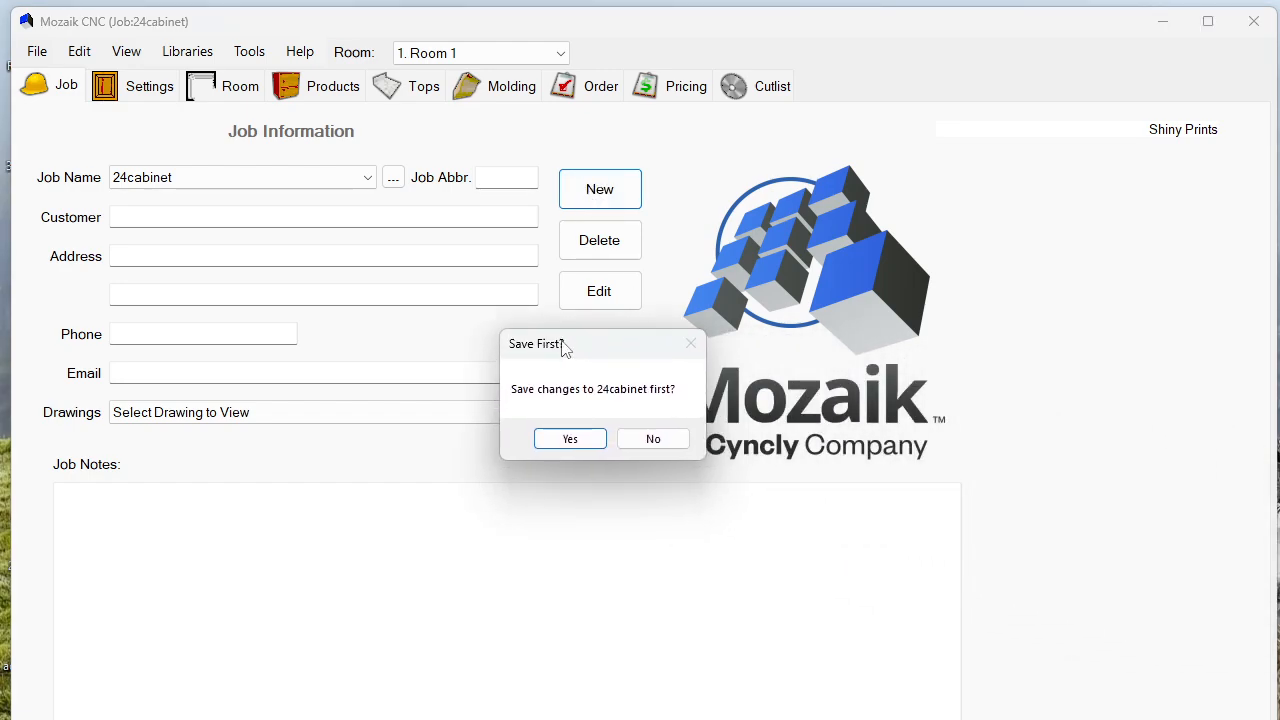
left_click(580, 439)
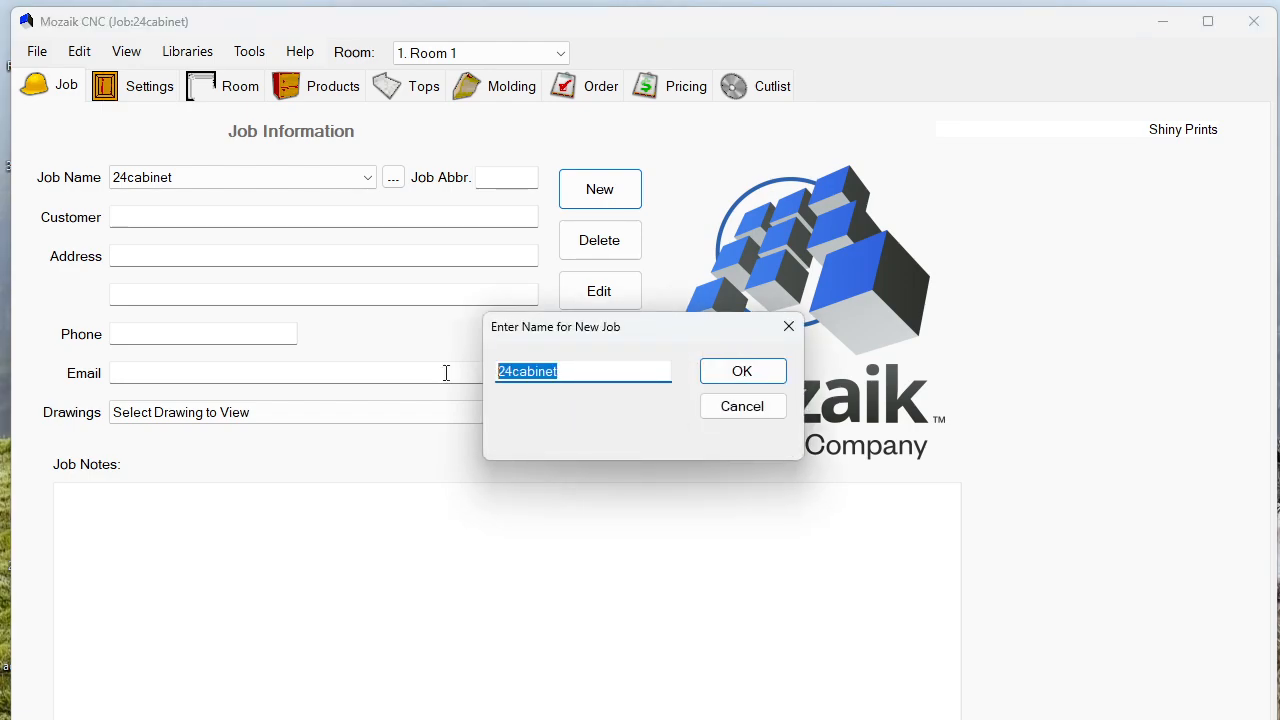
type("newjob")
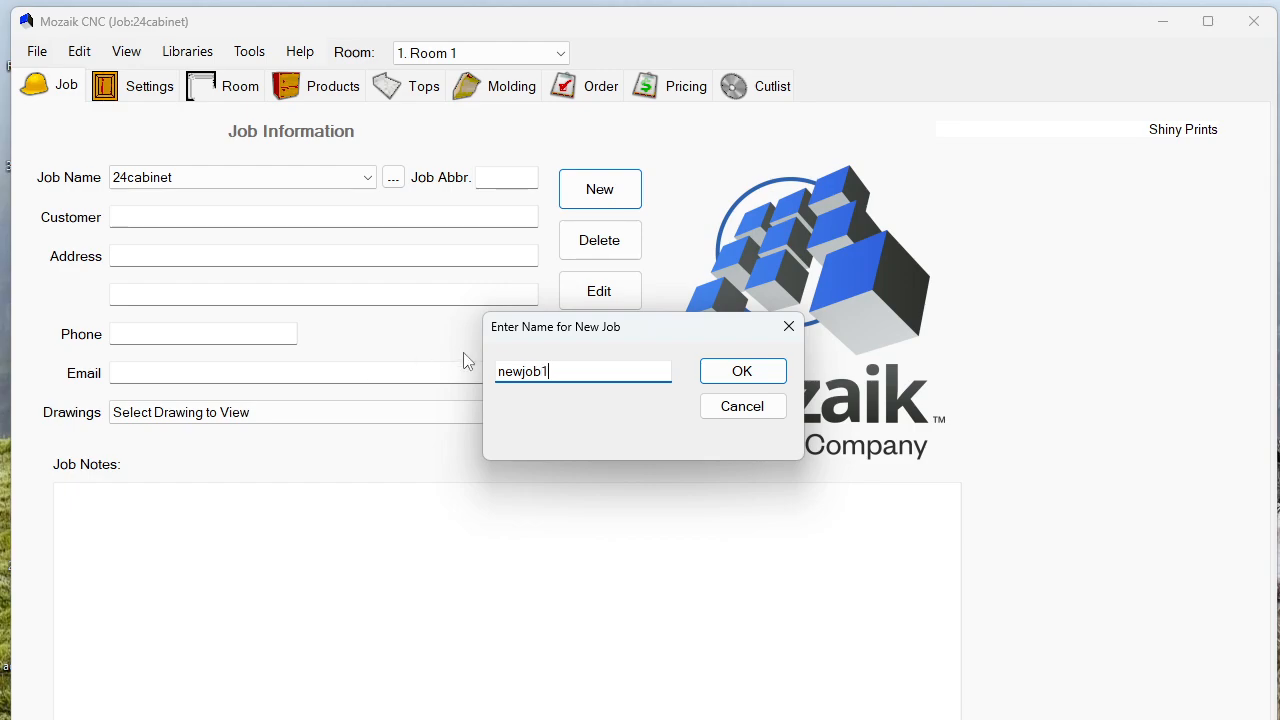
type("1")
left_click(776, 383)
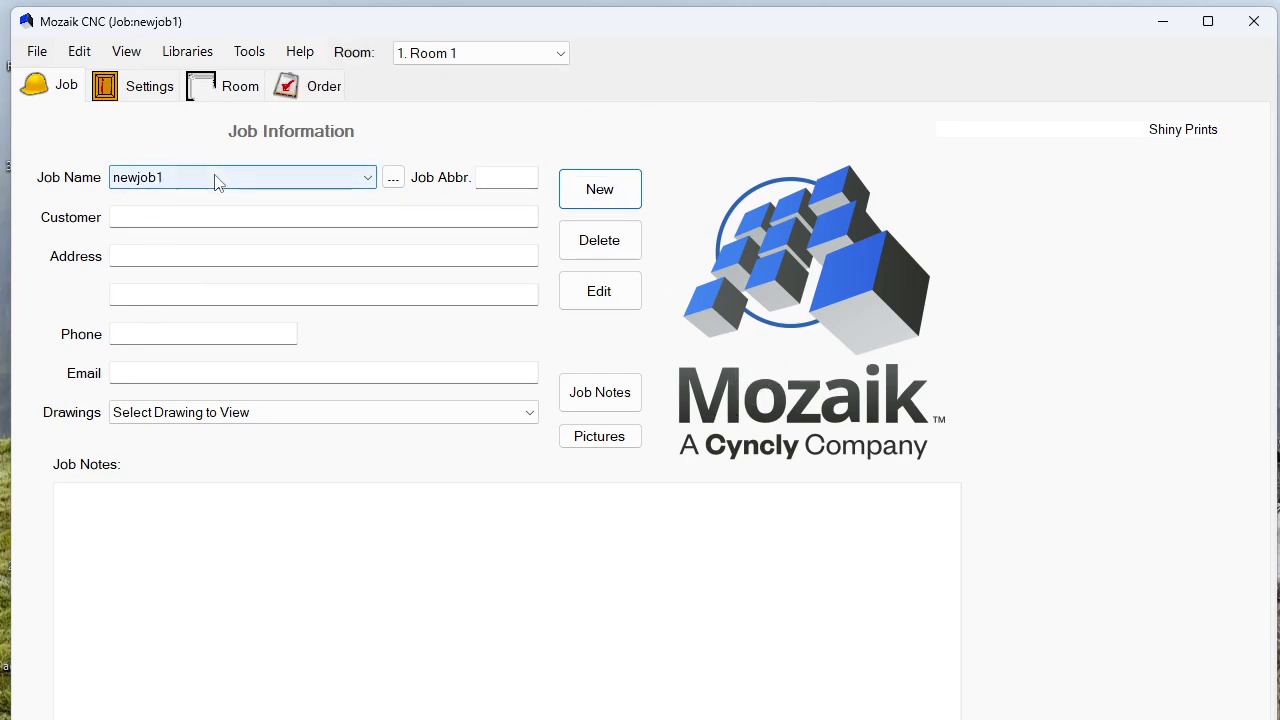
- Enter "Customer Name" as the customer in the job information and go through the address, phone, email and job notes fields
left_click(146, 215)
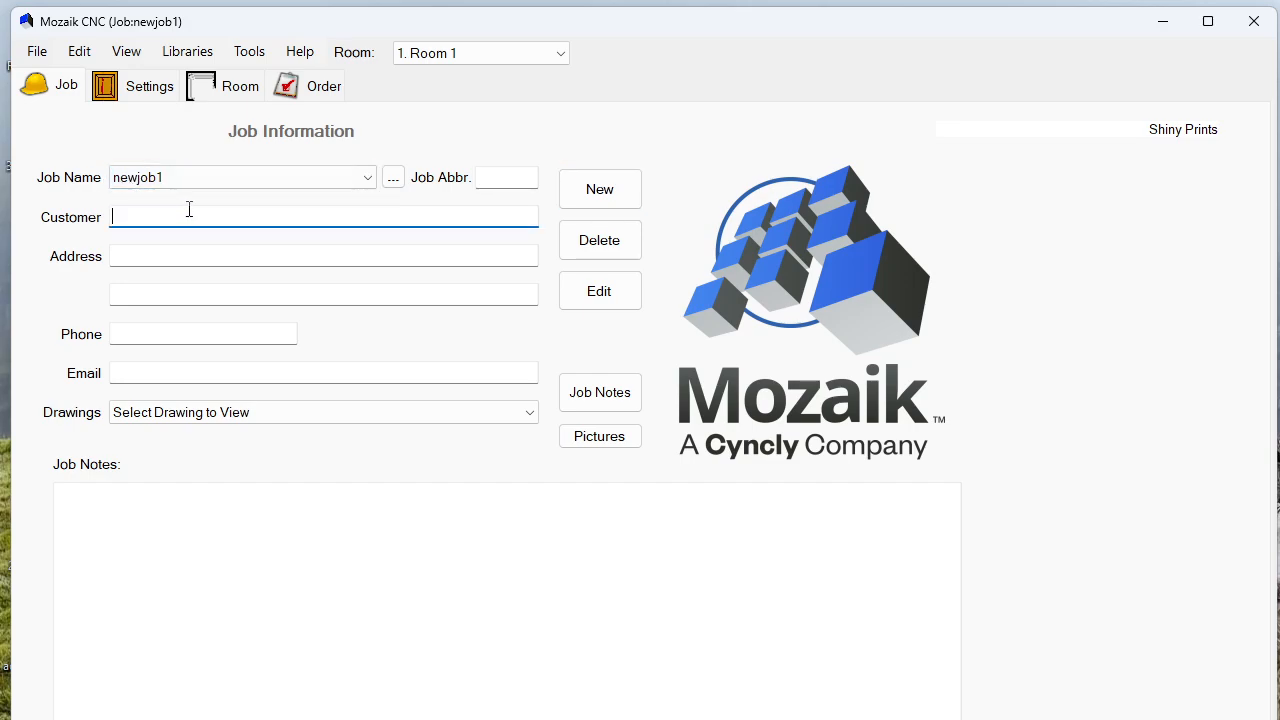
type("Customer Name")
left_click(157, 256)
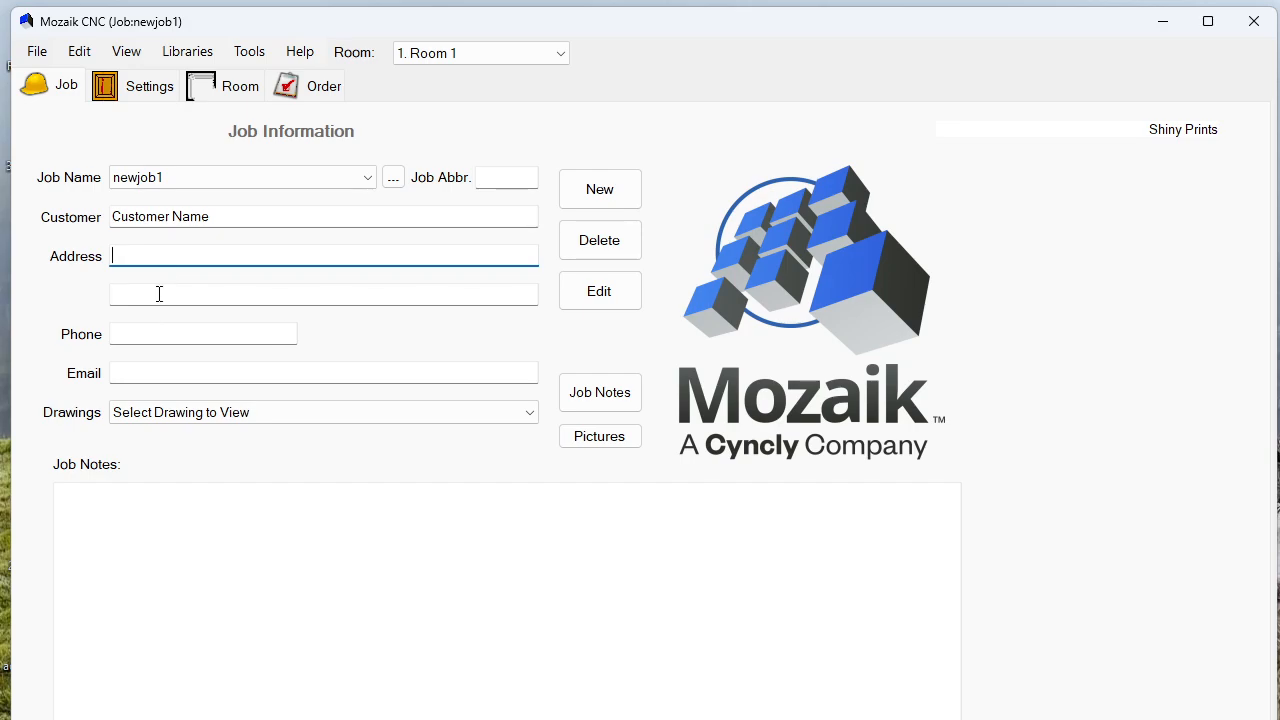
left_click(157, 332)
left_click(160, 370)
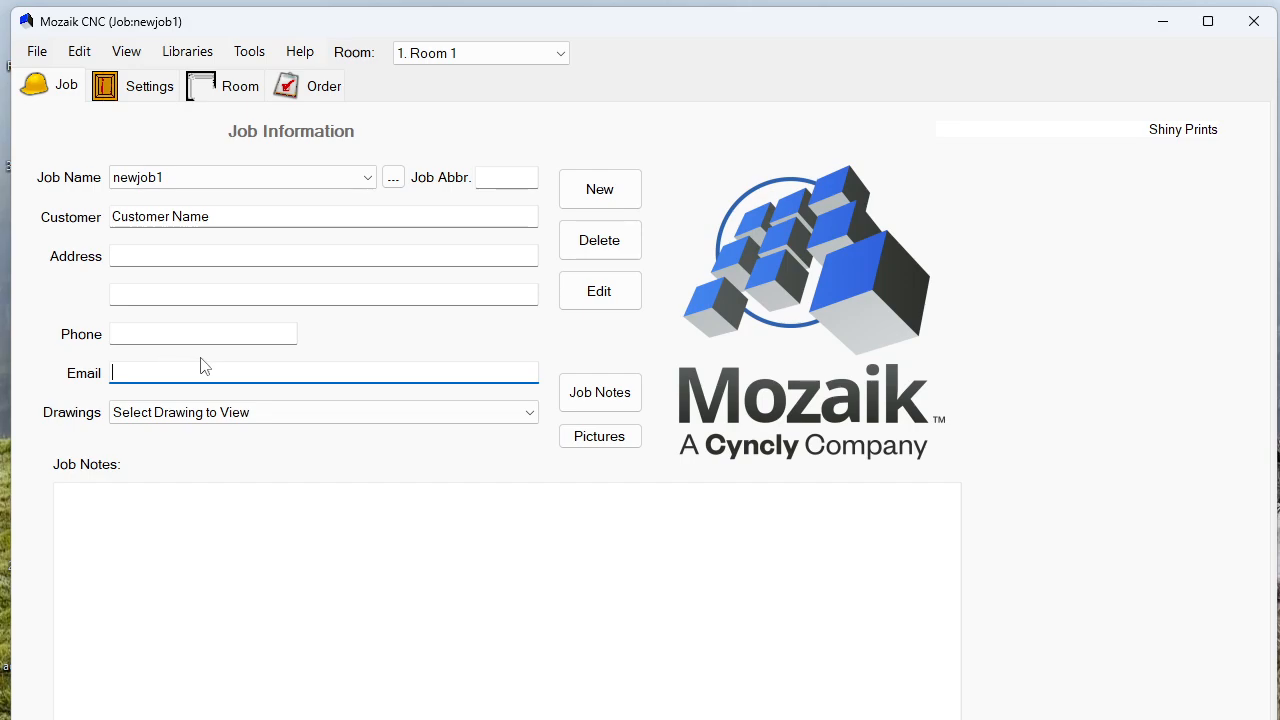
left_click(226, 550)
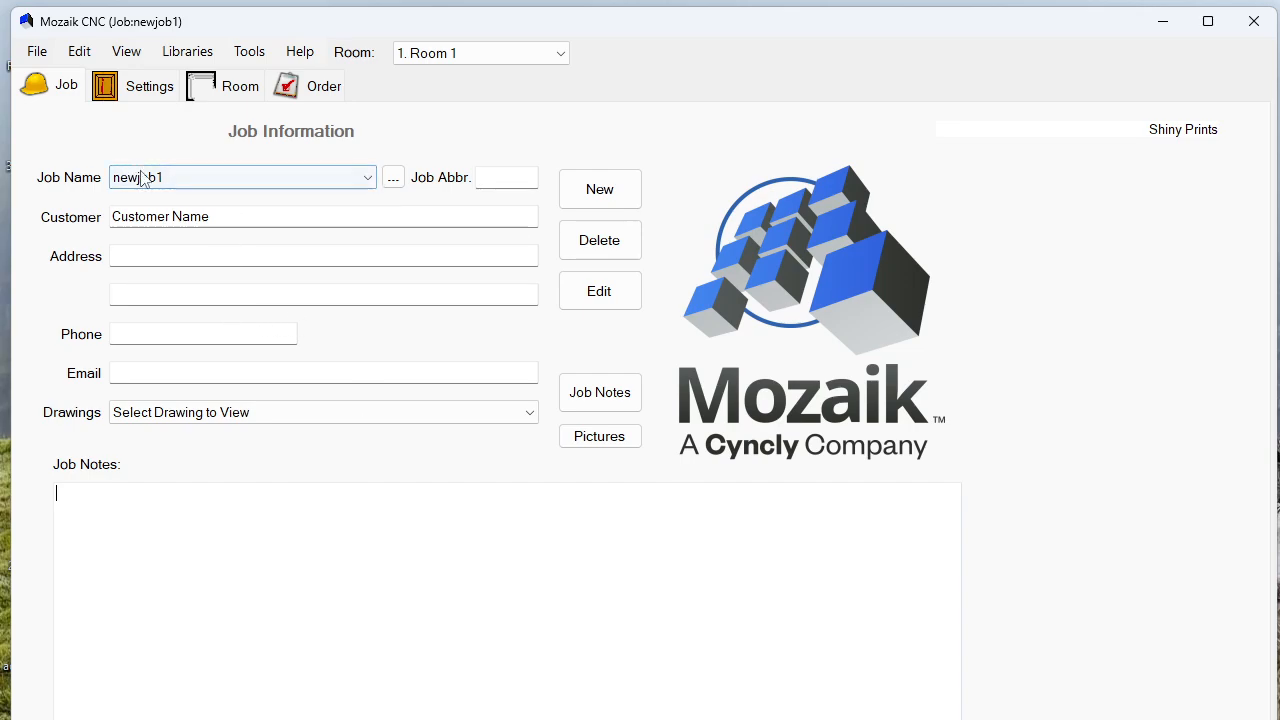
- Review the settings templates available for the job, including the template management list with its default choice
left_click(145, 88)
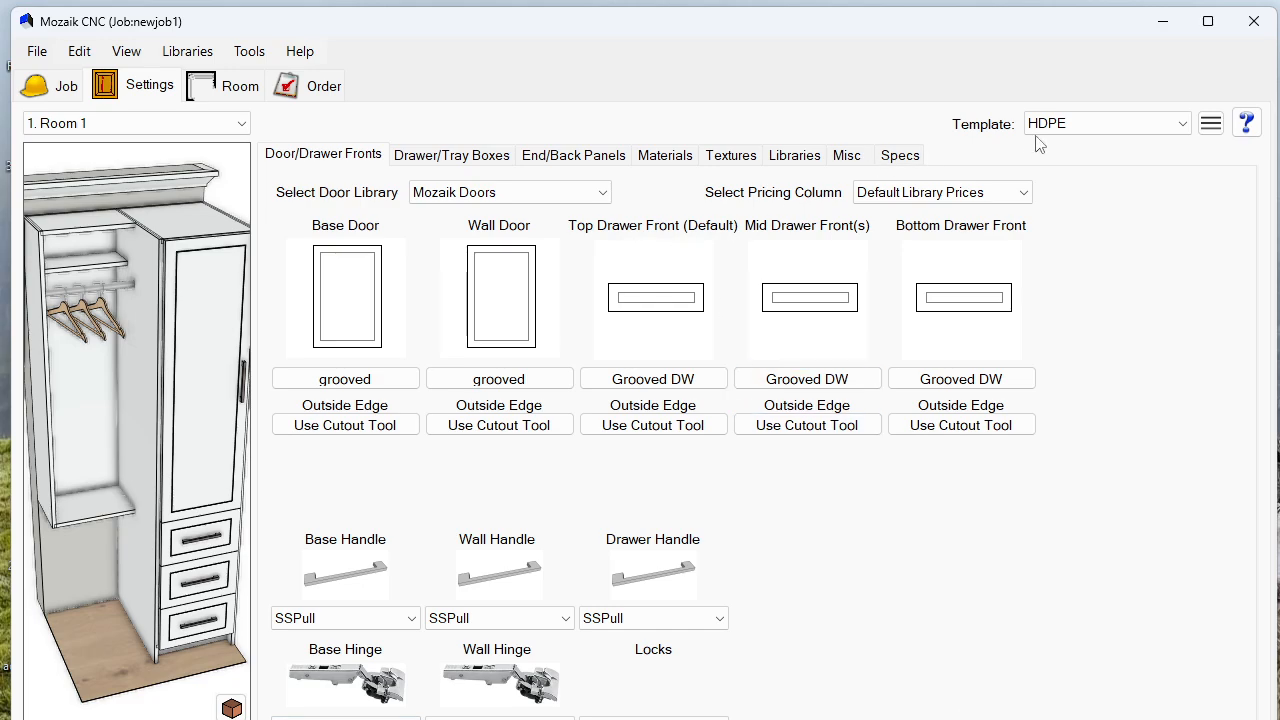
left_click(1184, 124)
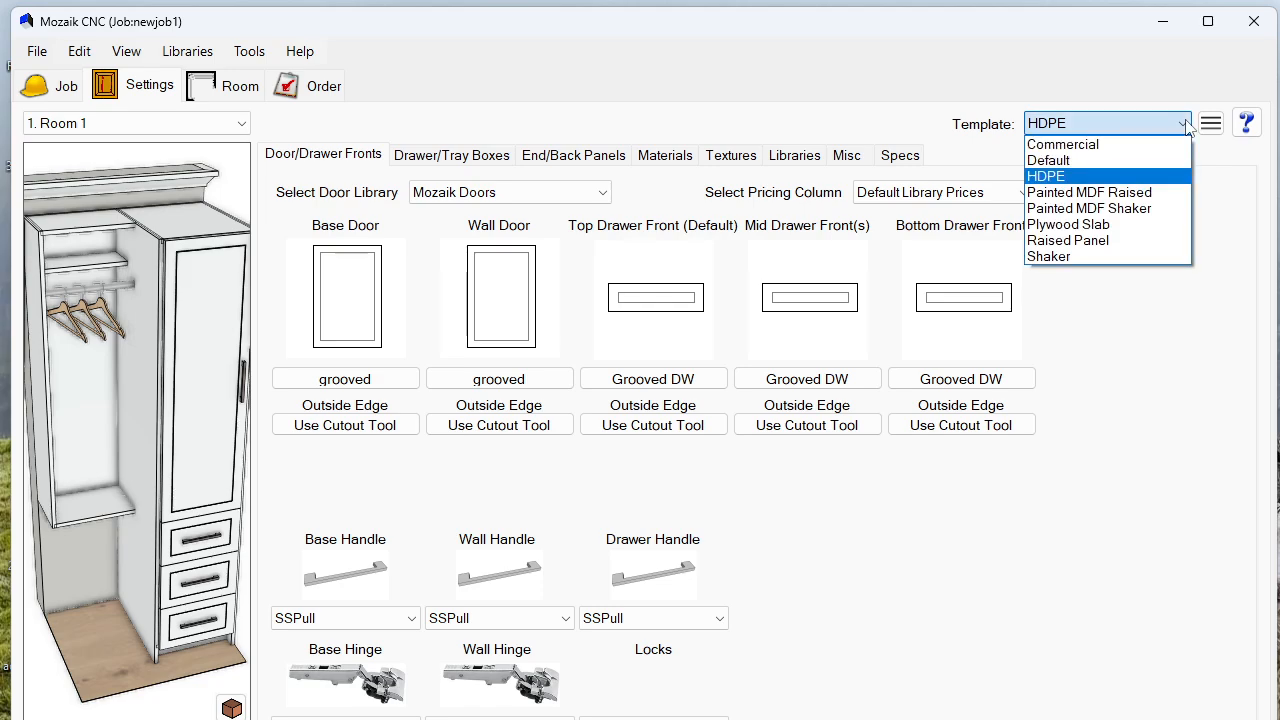
left_click(1182, 126)
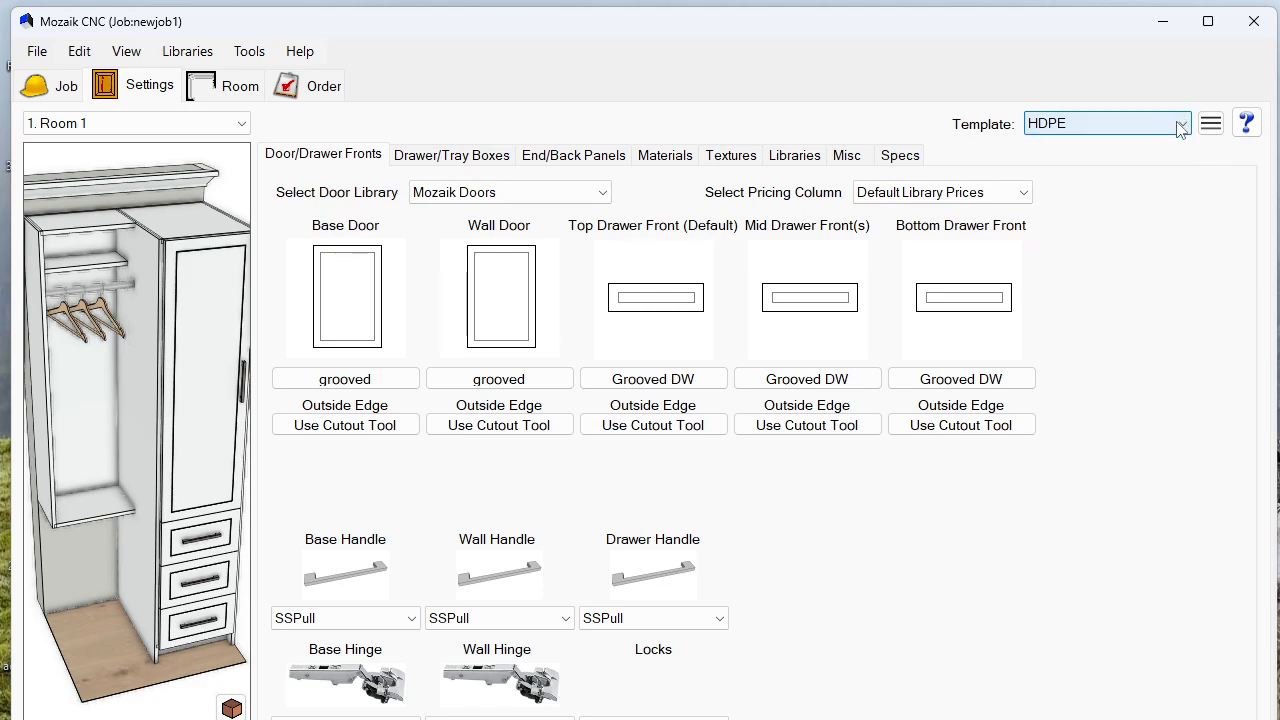
left_click(1183, 127)
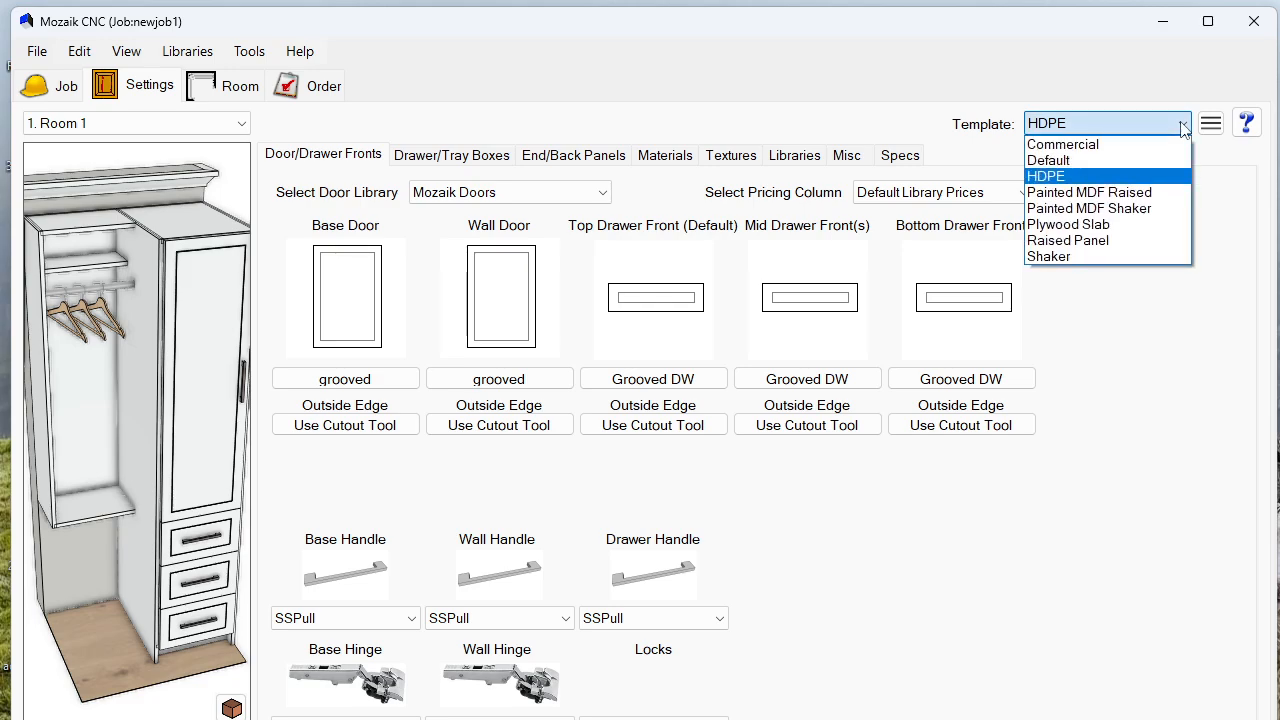
left_click(1183, 127)
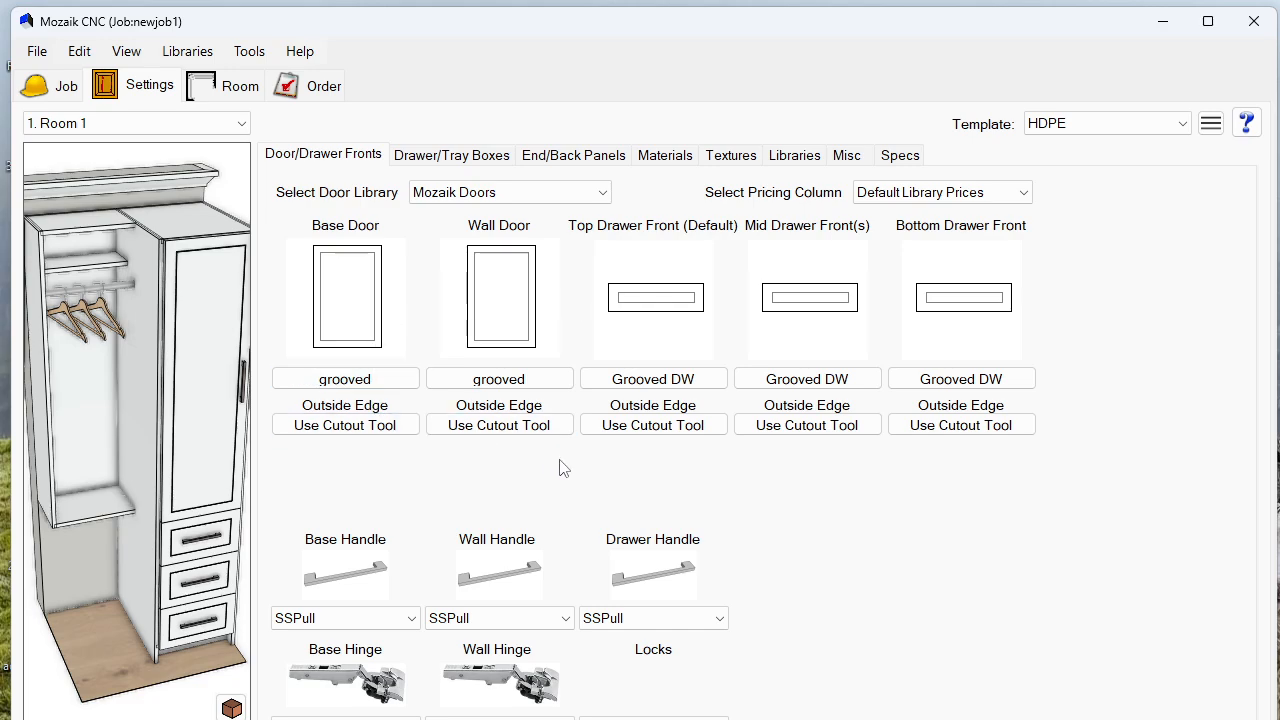
left_click(1210, 124)
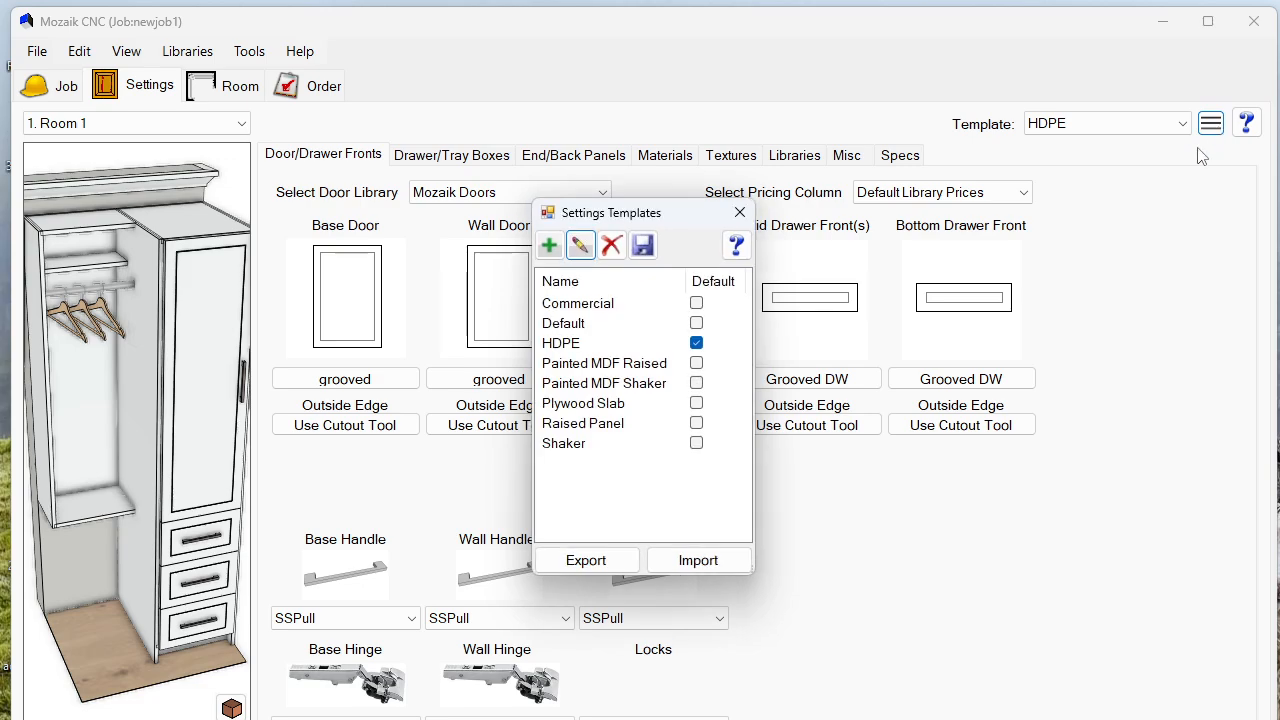
left_click(740, 212)
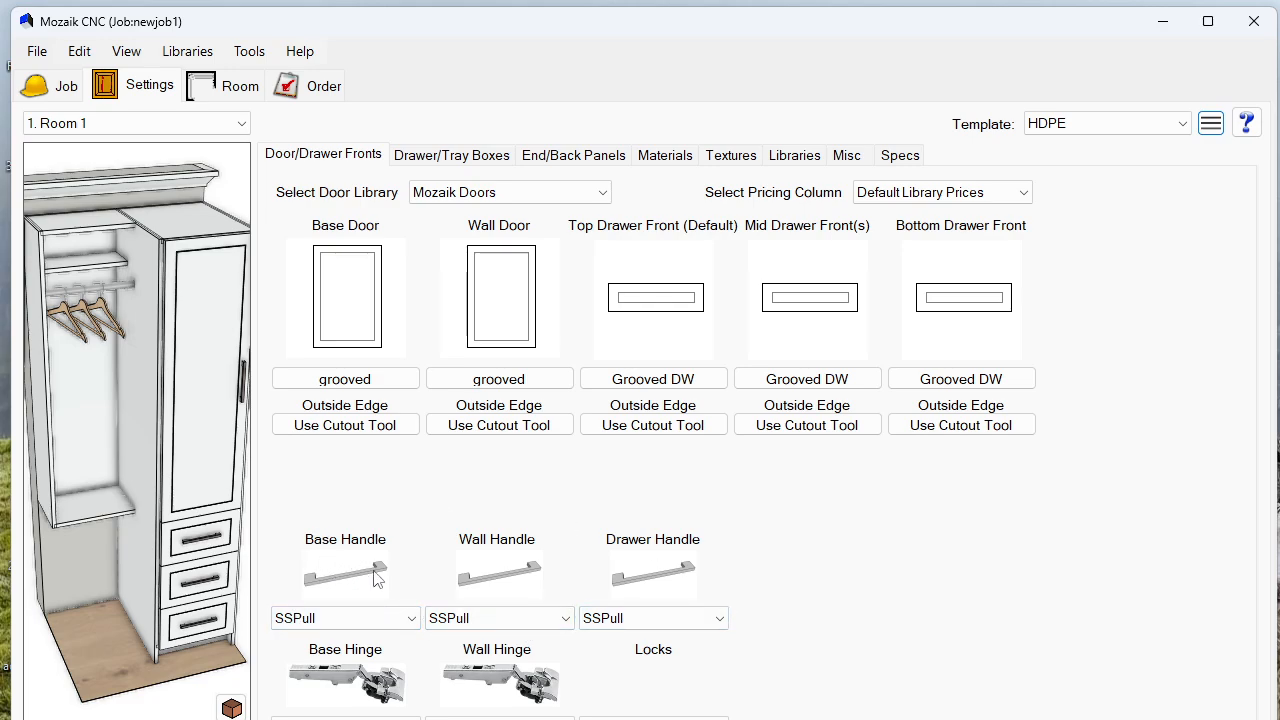
- Try the T-Bar (8 4/5) pull as the base handle and restore SSPull
left_click(408, 618)
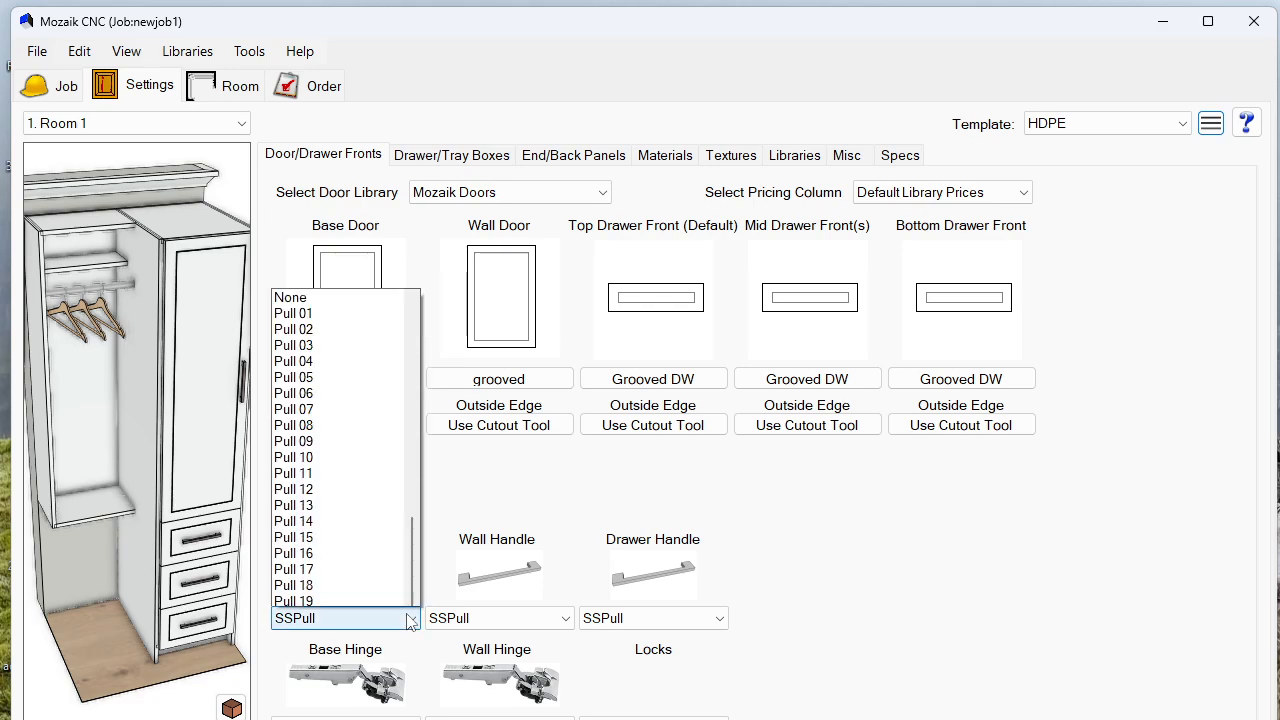
left_click(366, 550)
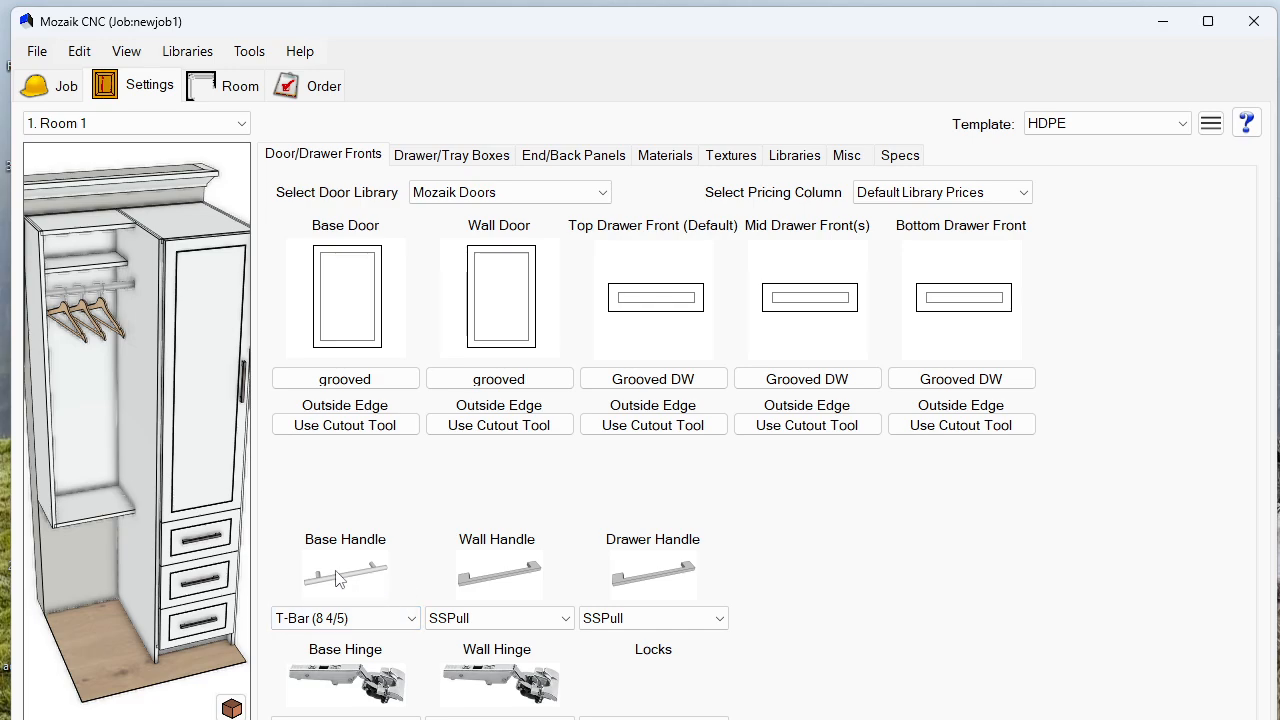
left_click(408, 618)
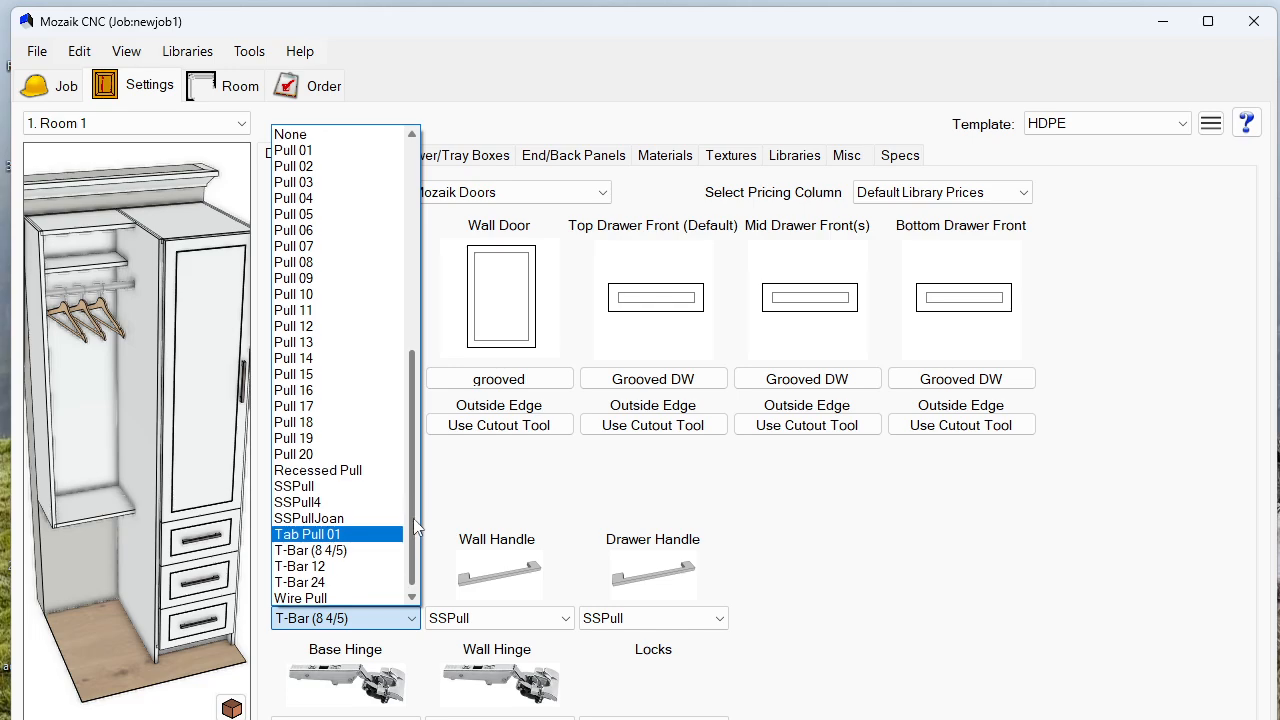
scroll(413, 518, "up", 1)
left_click(343, 530)
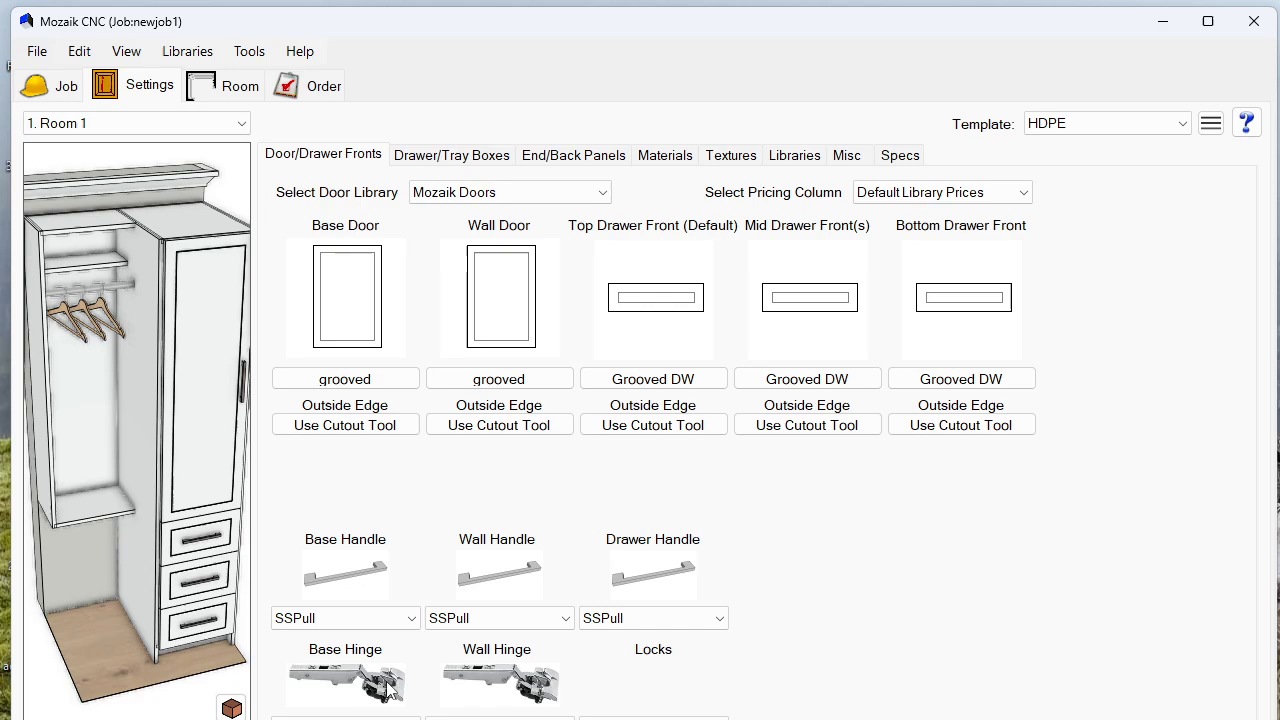
- Review the drawer and tray box settings, the end and back panel settings, and the door styles offered for panel backs
left_click(435, 160)
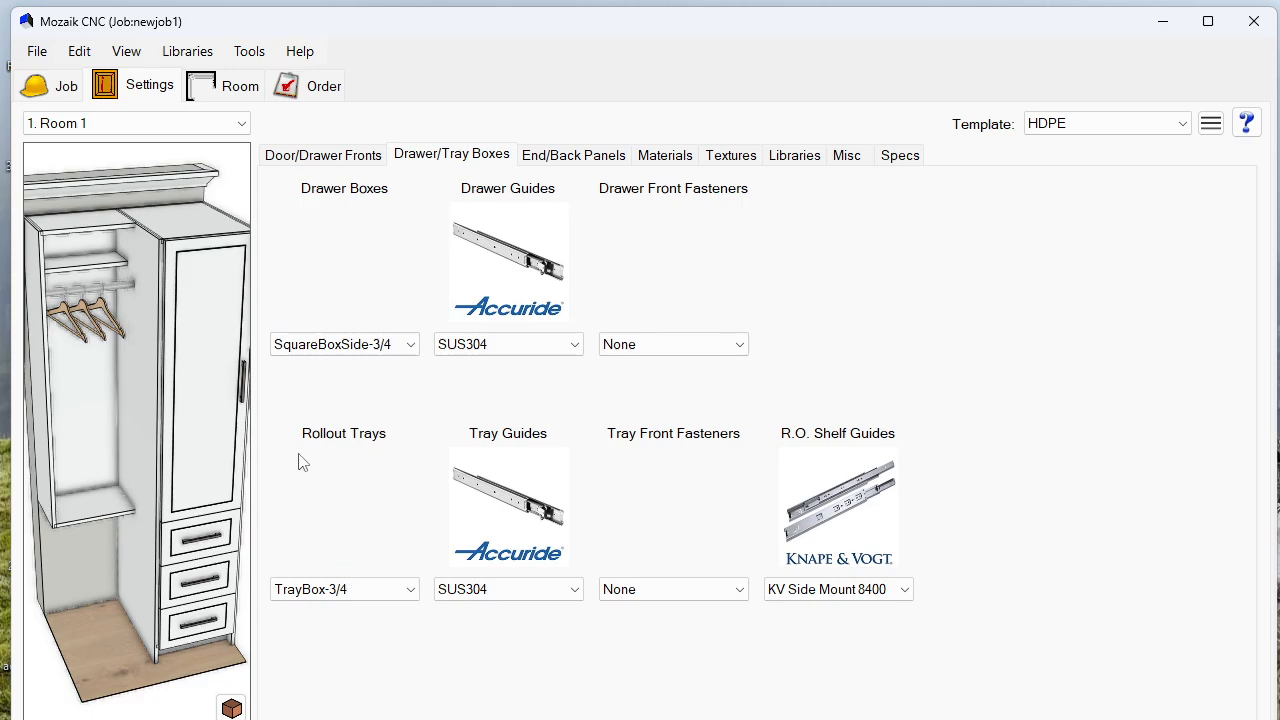
left_click(573, 156)
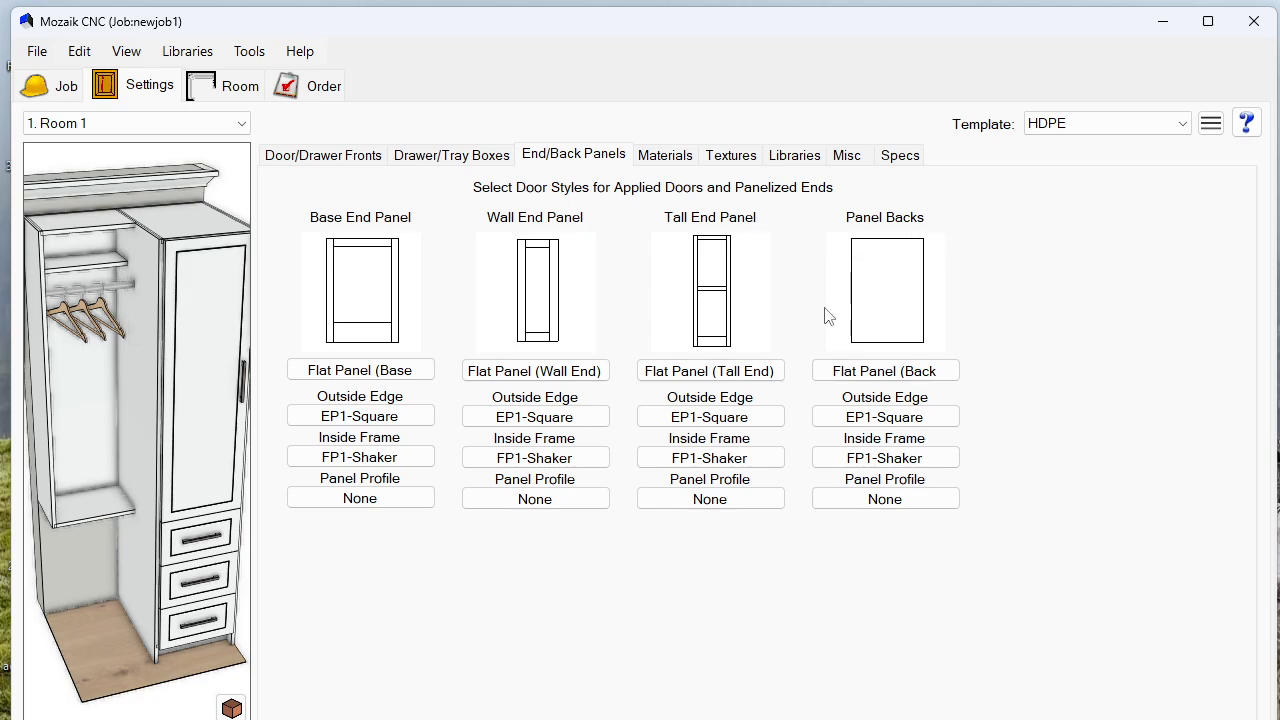
left_click(910, 308)
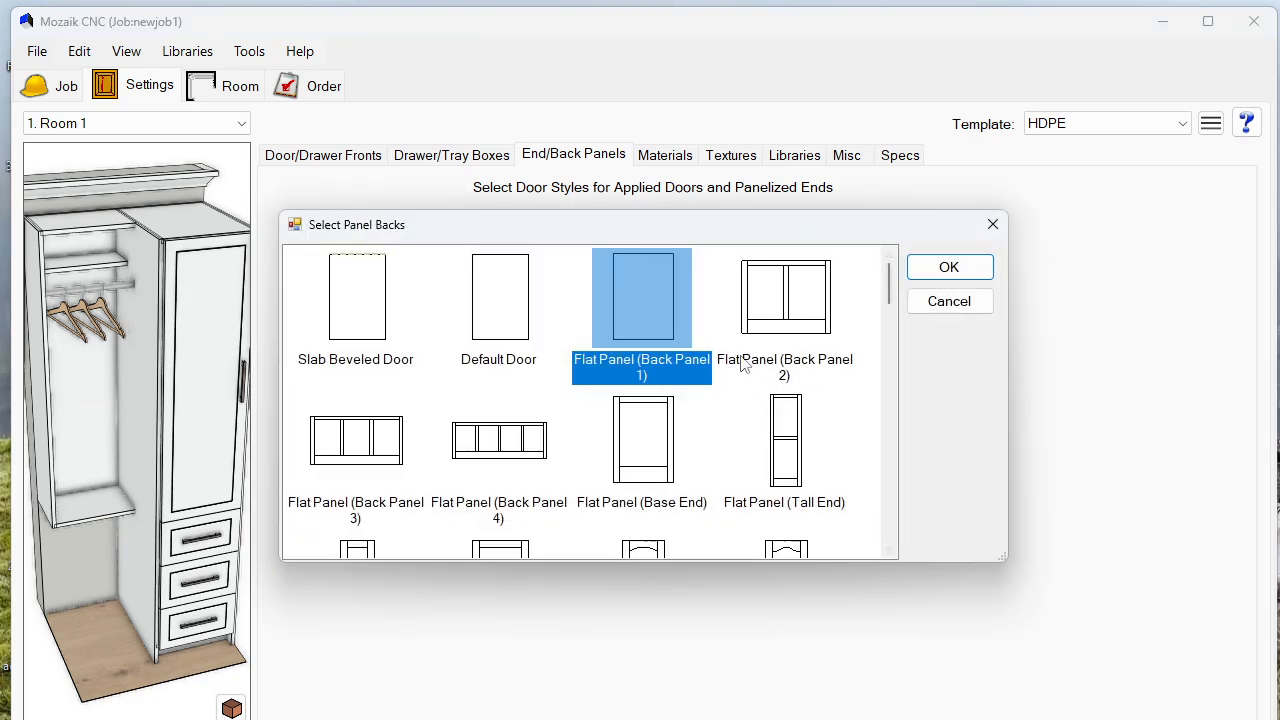
left_click_drag(889, 285, 901, 545)
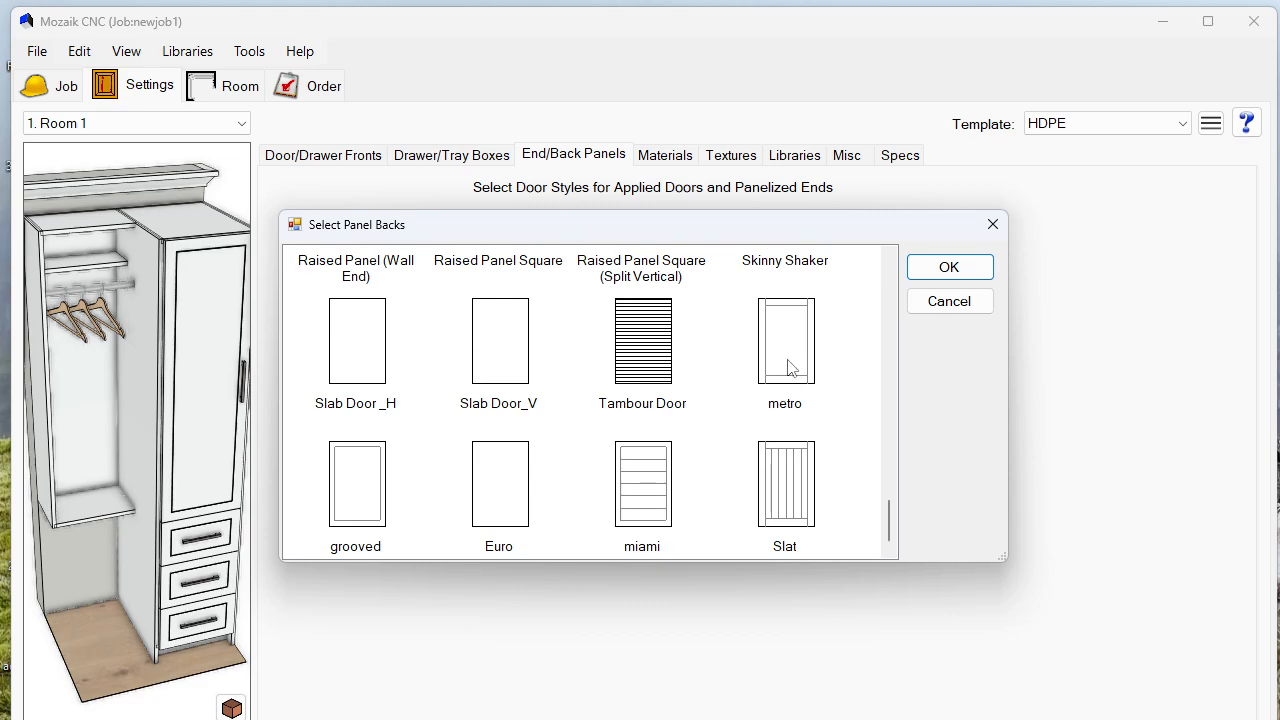
left_click(946, 269)
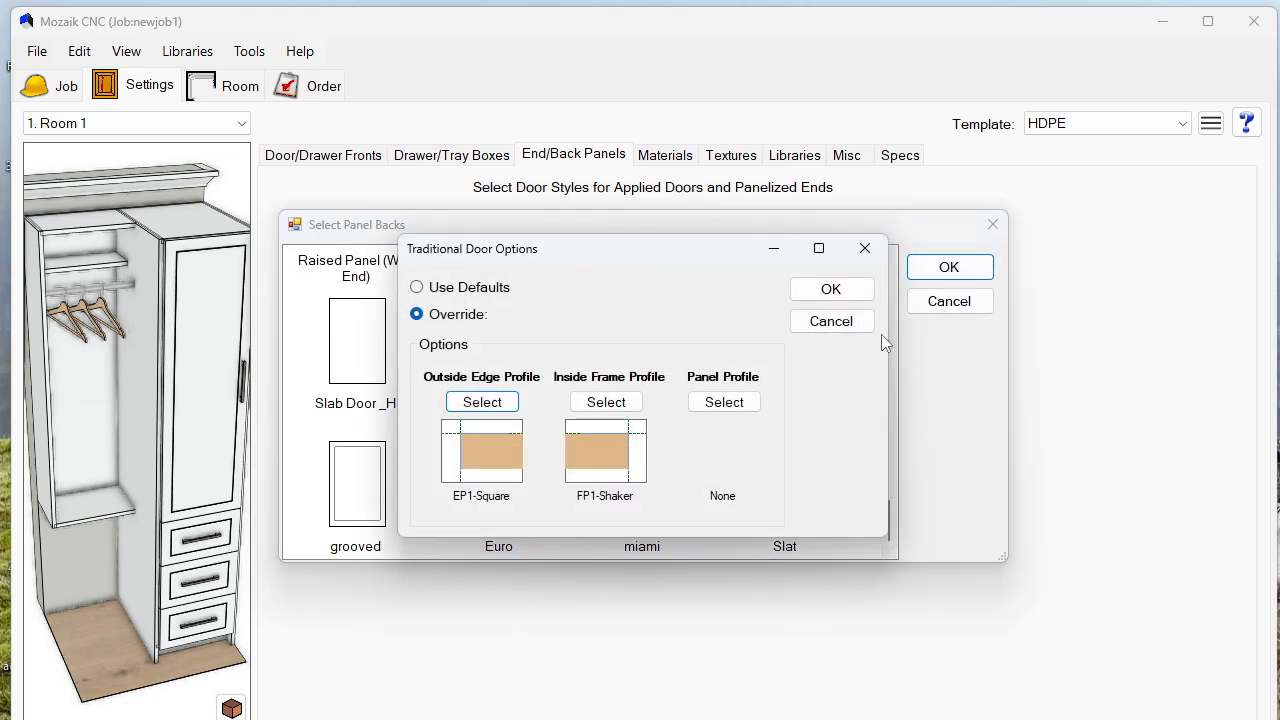
left_click(840, 294)
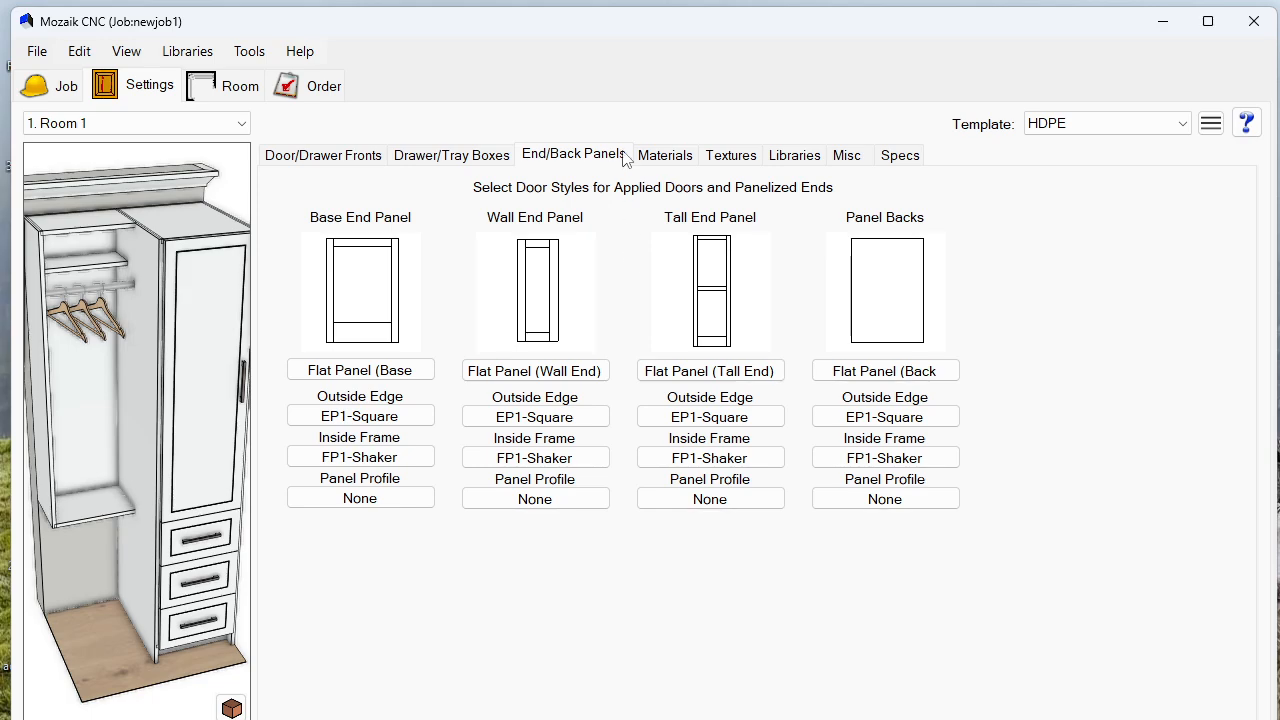
- Set the drawer and cabinet material templates to 3-4 HDPEUE and check the door material template options
left_click(665, 157)
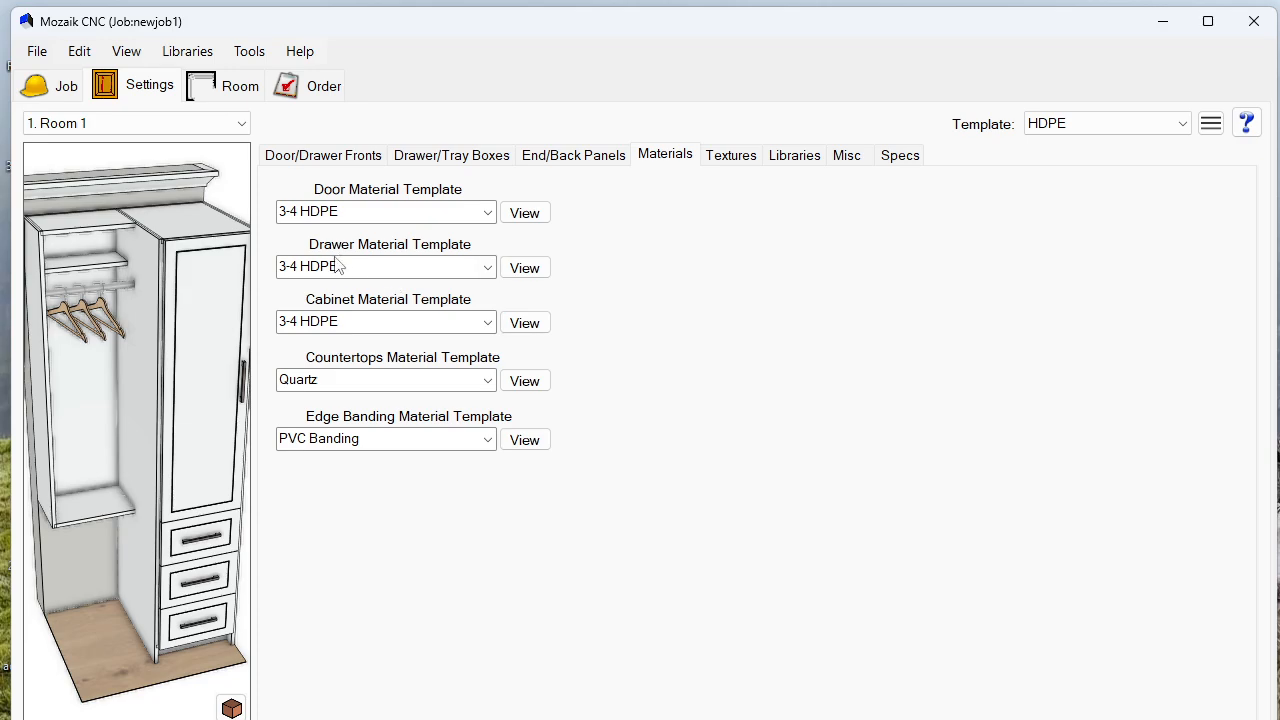
left_click(487, 267)
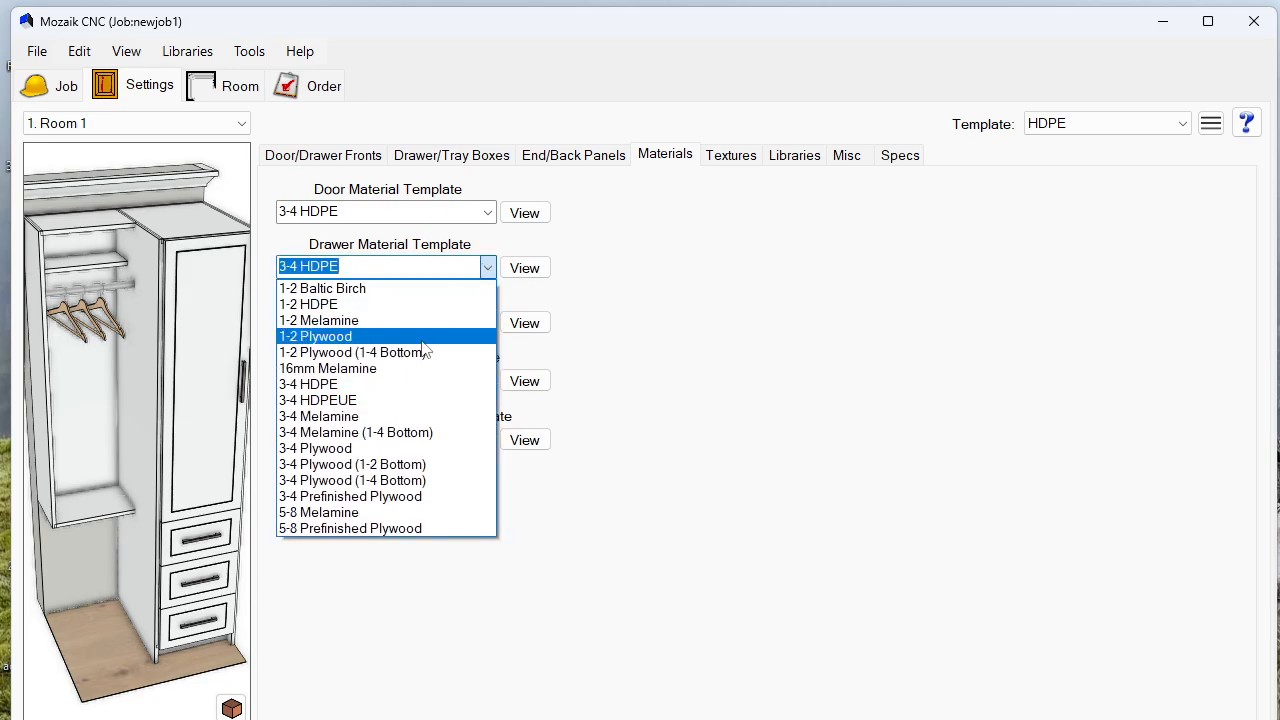
left_click(400, 401)
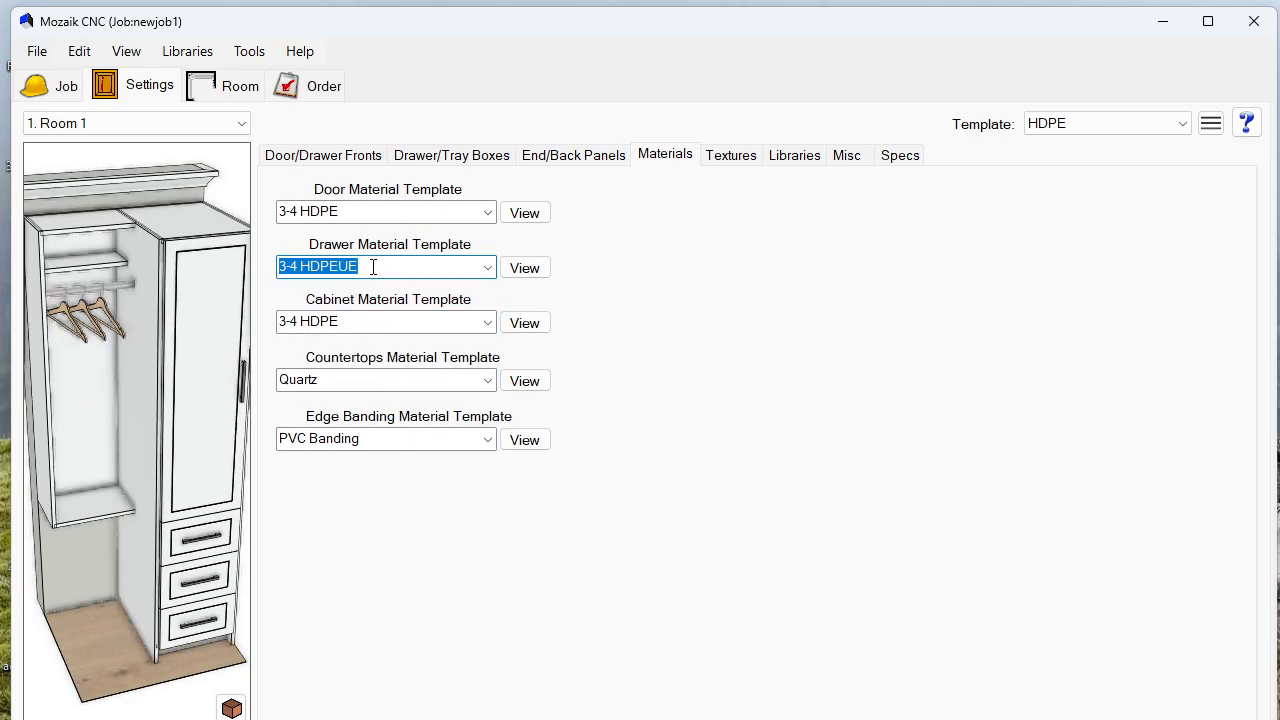
left_click(487, 322)
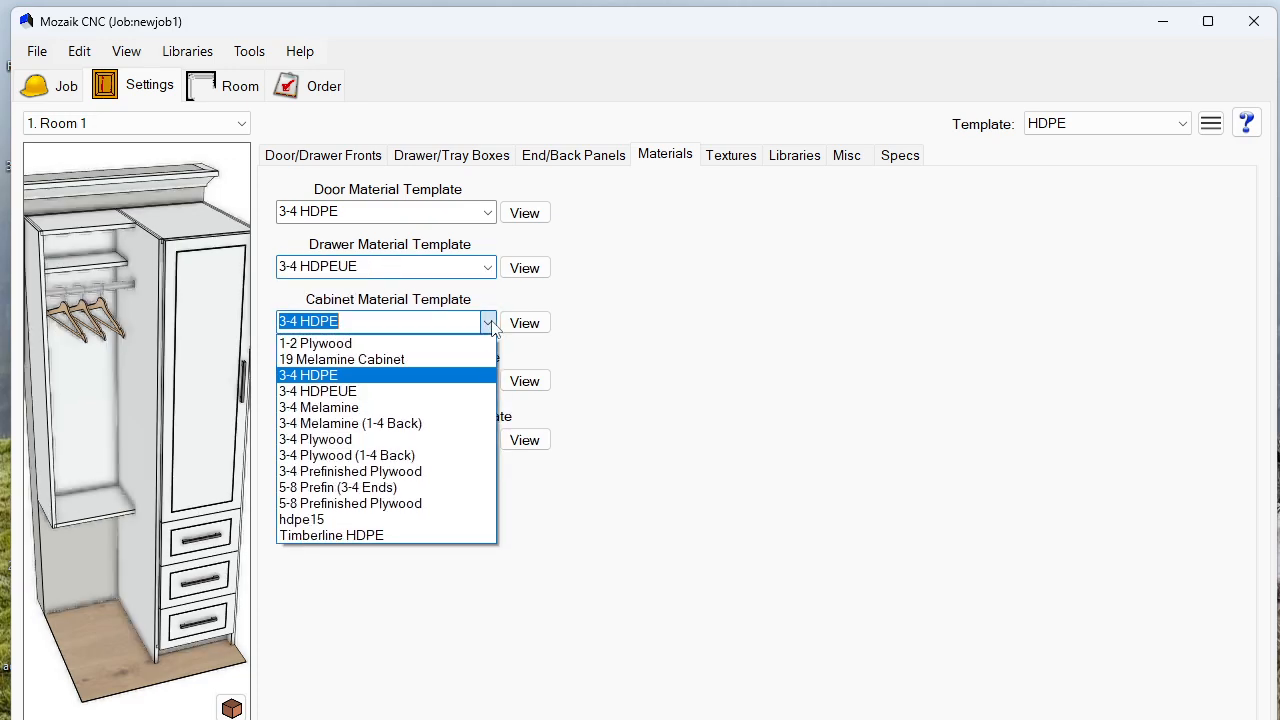
left_click(444, 393)
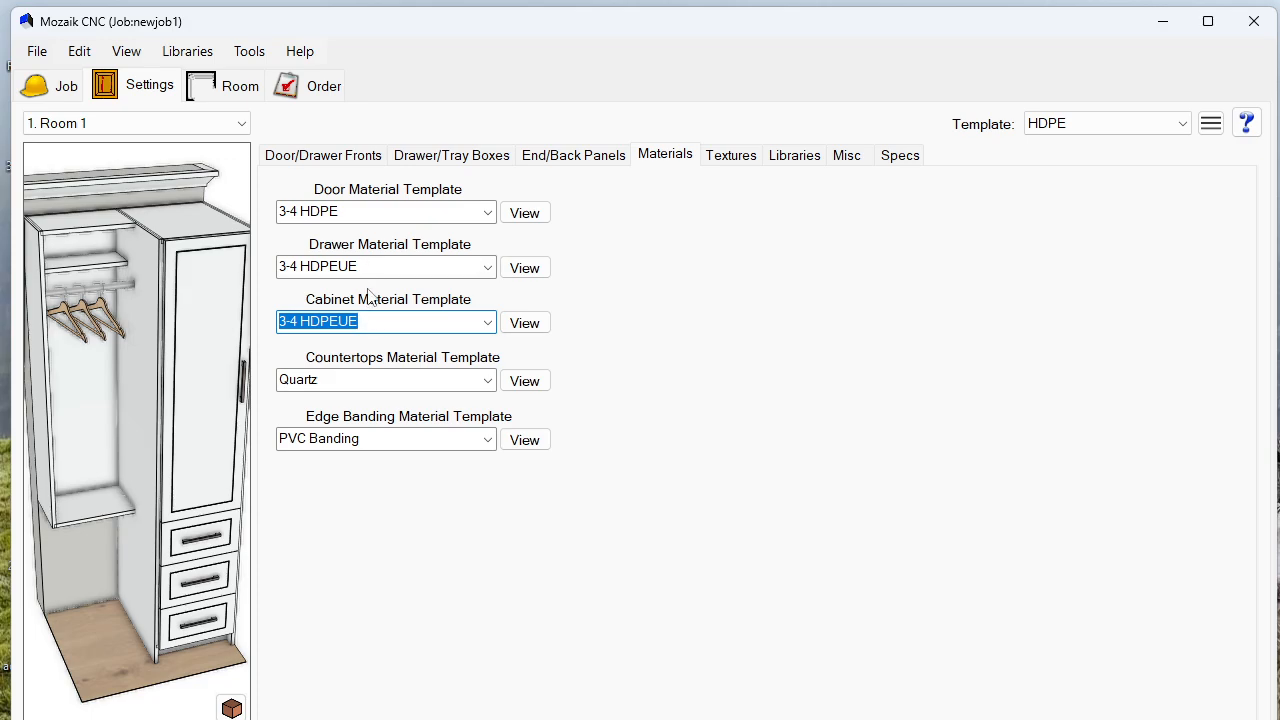
left_click_drag(366, 207, 266, 211)
left_click(347, 212)
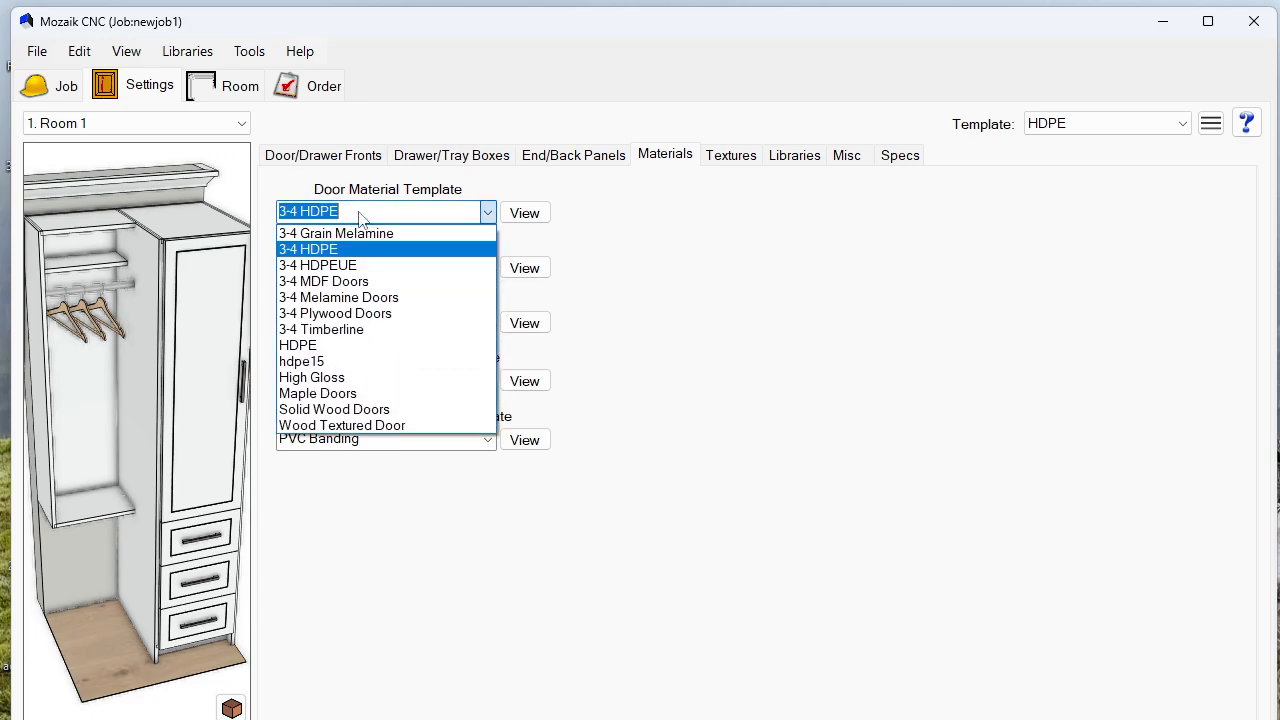
left_click(745, 294)
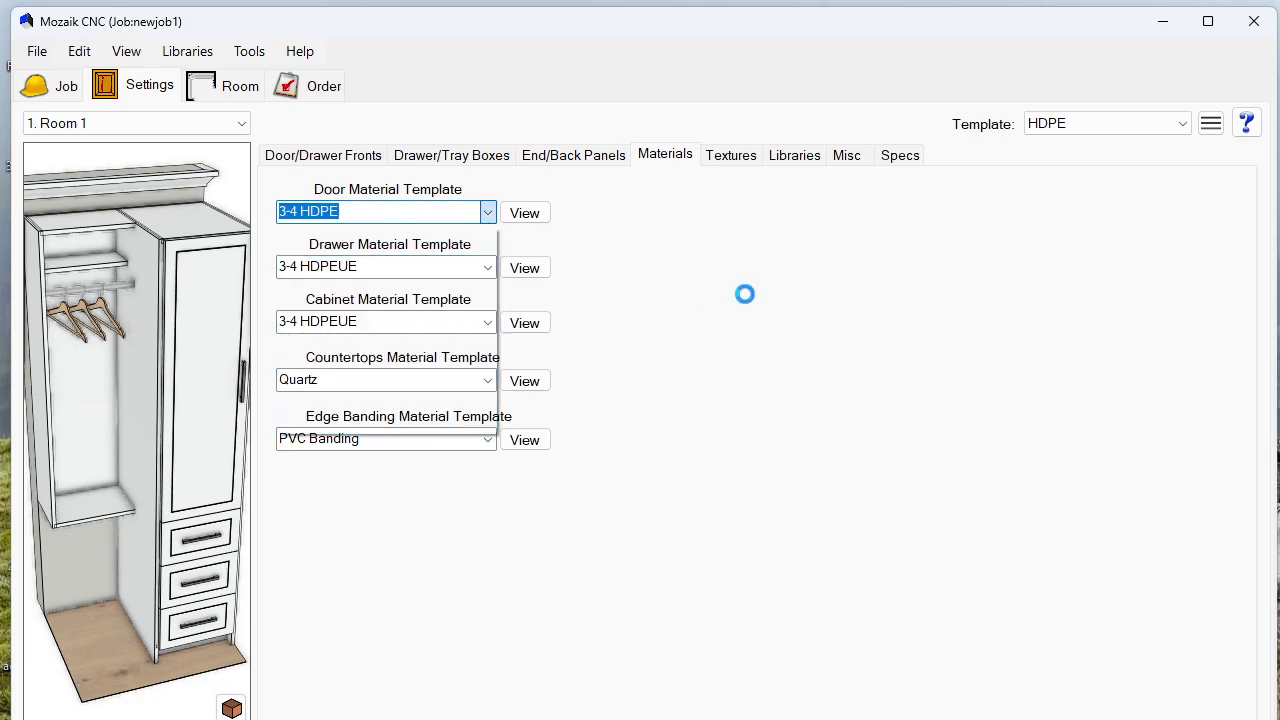
- Set the base door and drawer face textures to 01 EXT IndigoBlue
left_click(735, 156)
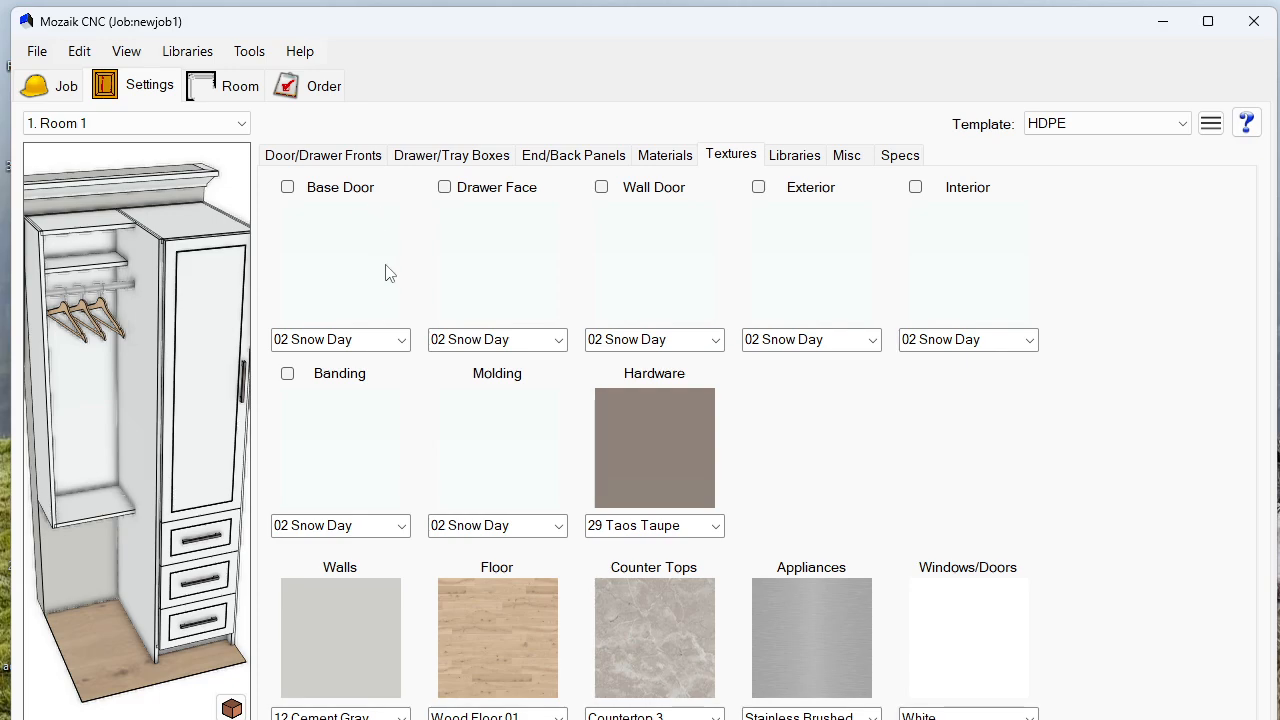
left_click(401, 341)
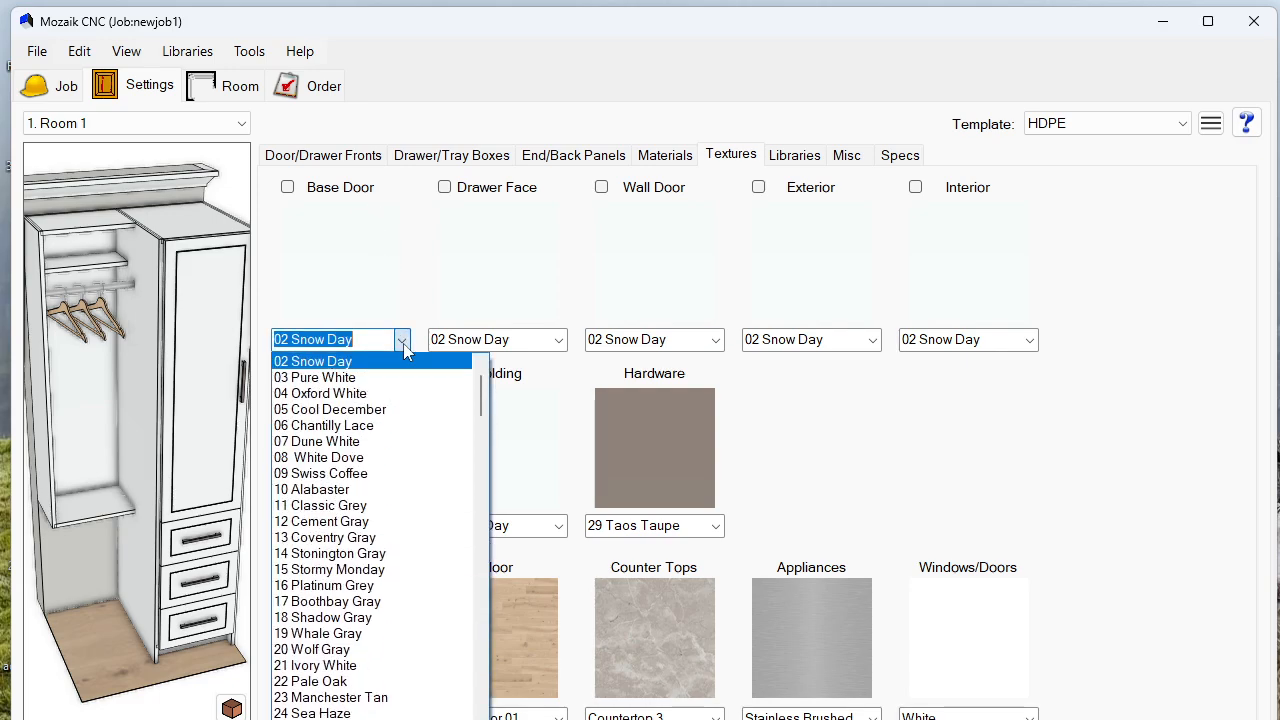
scroll(481, 408, "up", 2)
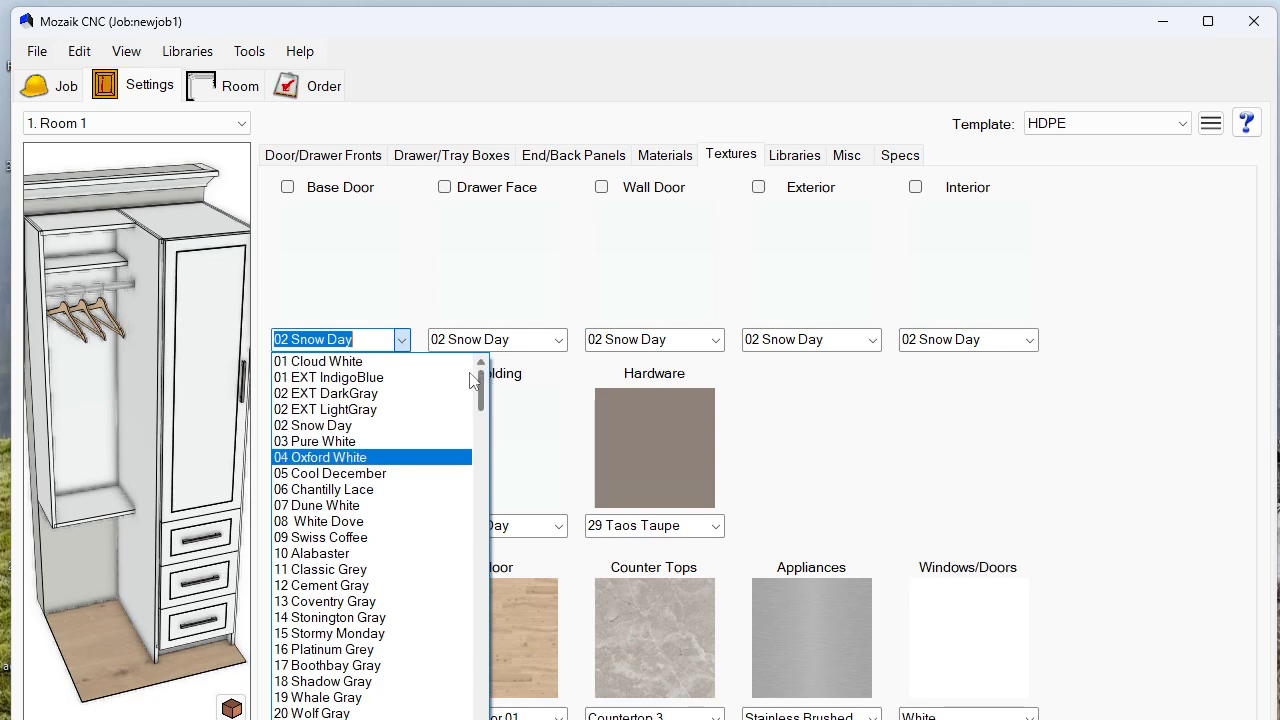
left_click(403, 377)
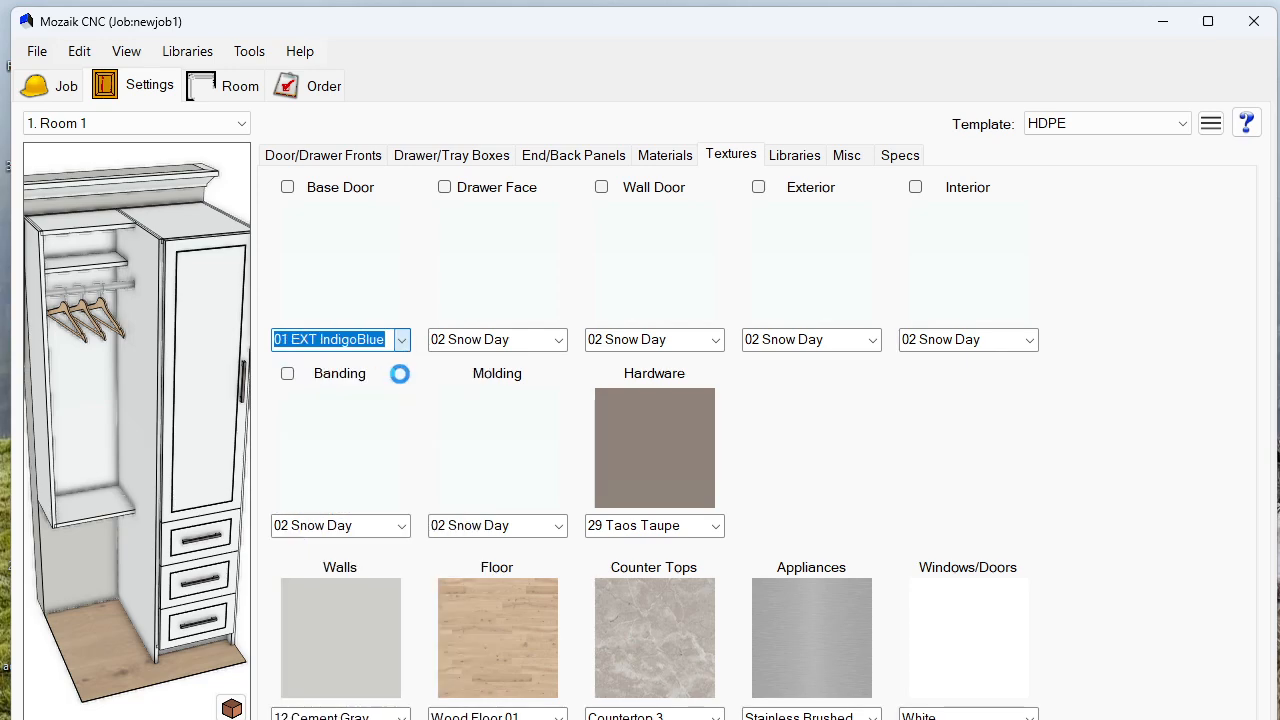
left_click(558, 340)
scroll(553, 410, "up", 1)
scroll(590, 400, "down", 1)
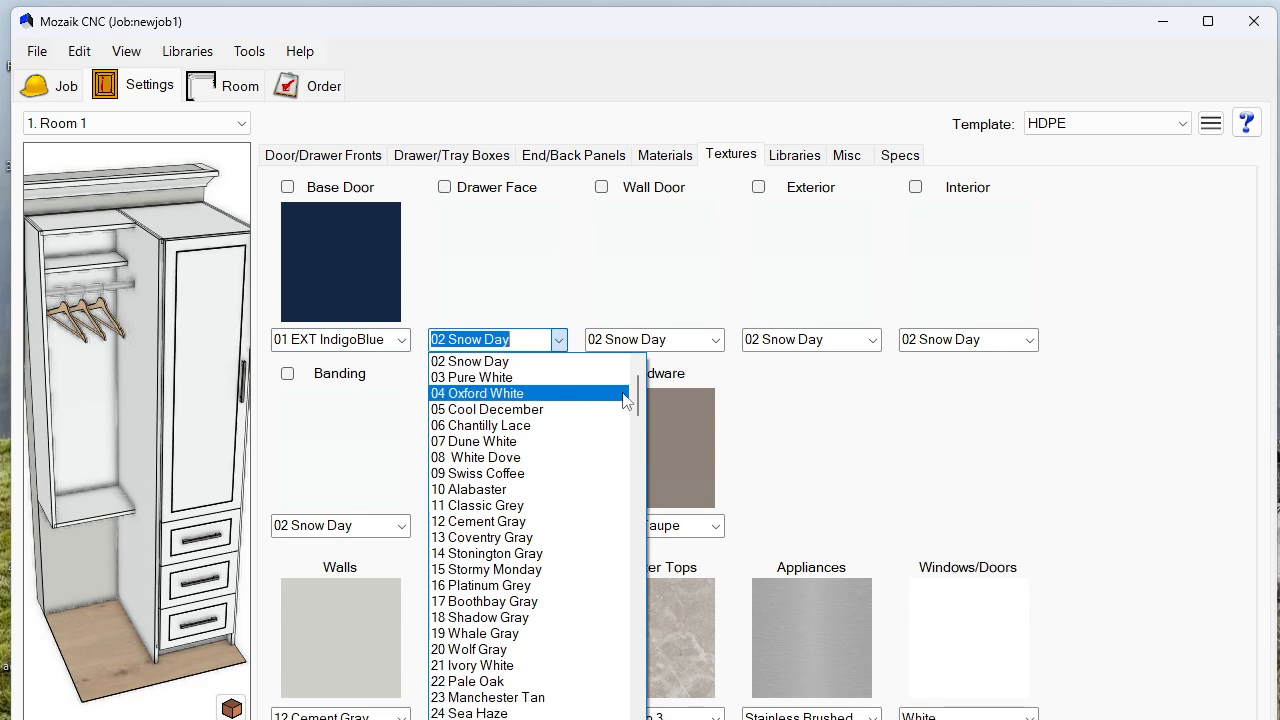
scroll(631, 374, "up", 2)
left_click(579, 373)
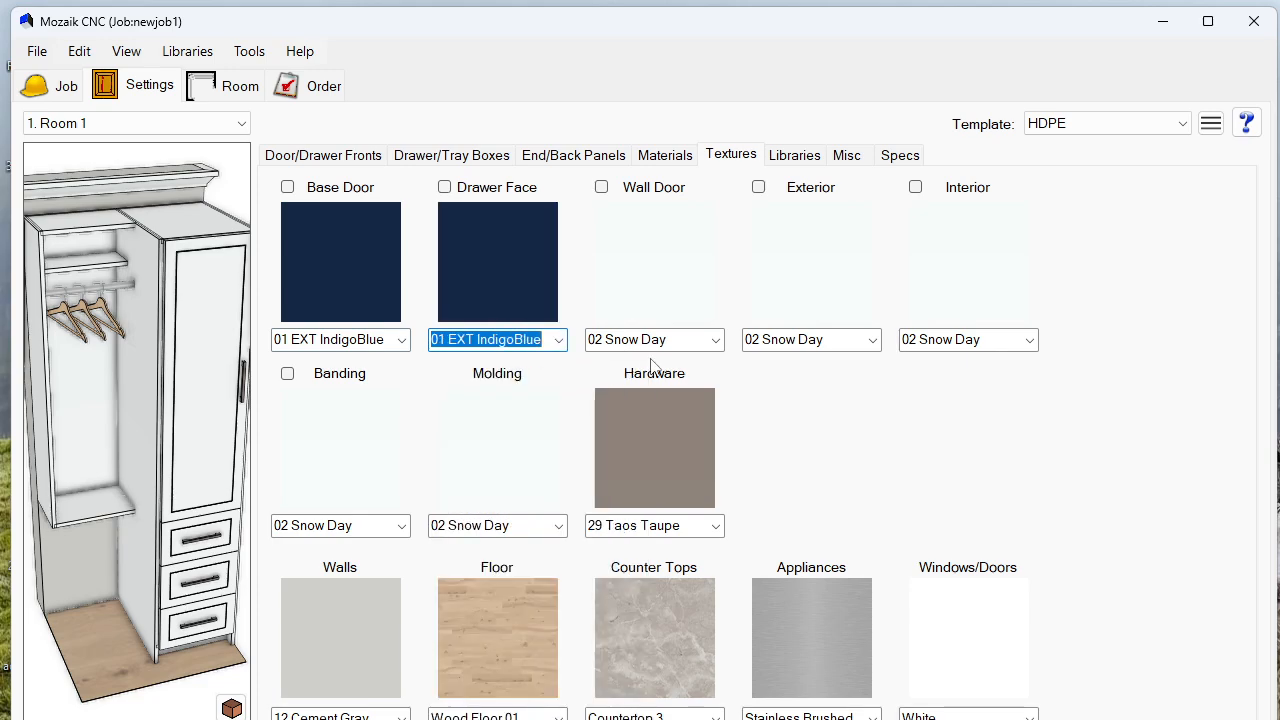
- Apply the 01 EXT IndigoBlue texture to the wall door and the cabinet exterior
left_click(717, 340)
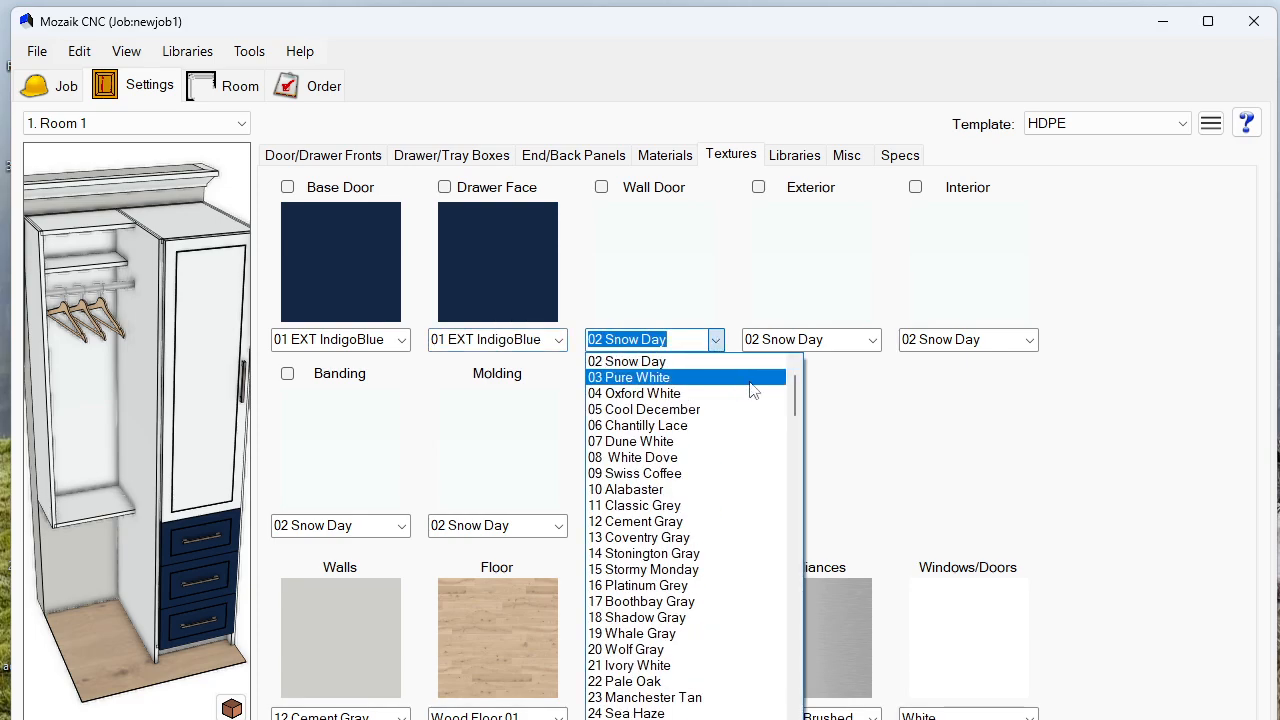
scroll(760, 386, "up", 2)
left_click(743, 378)
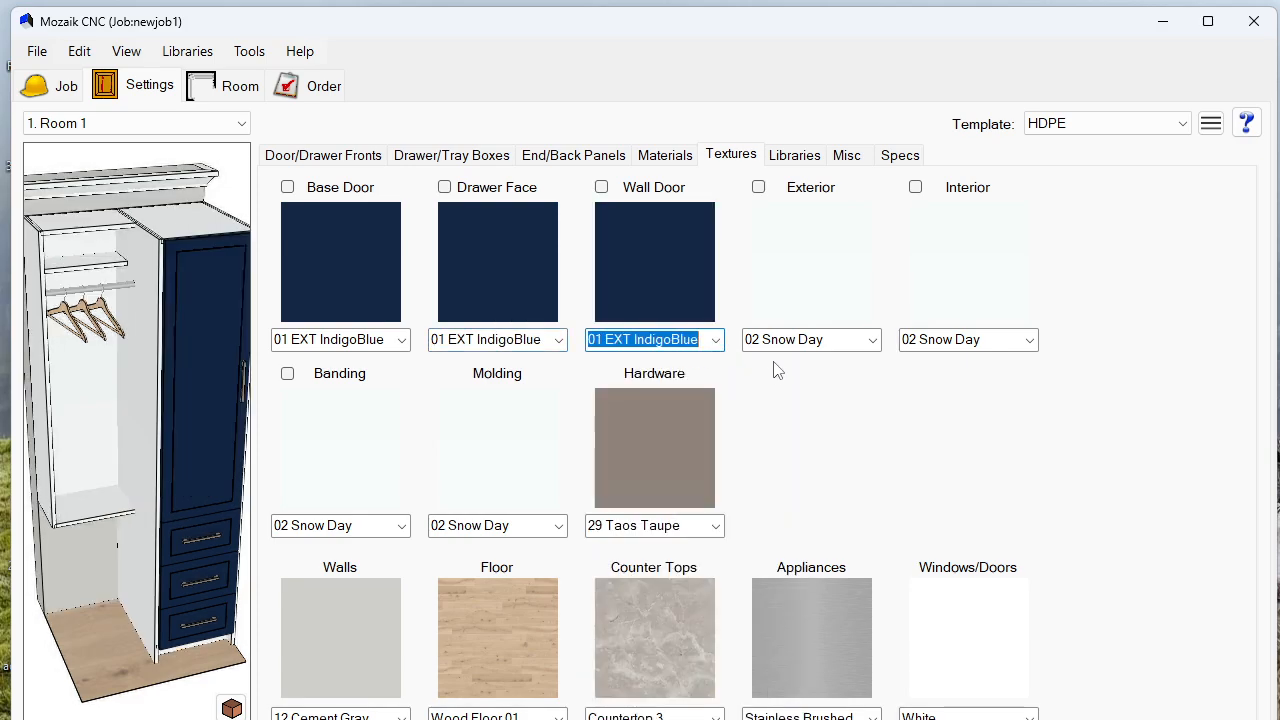
left_click(872, 340)
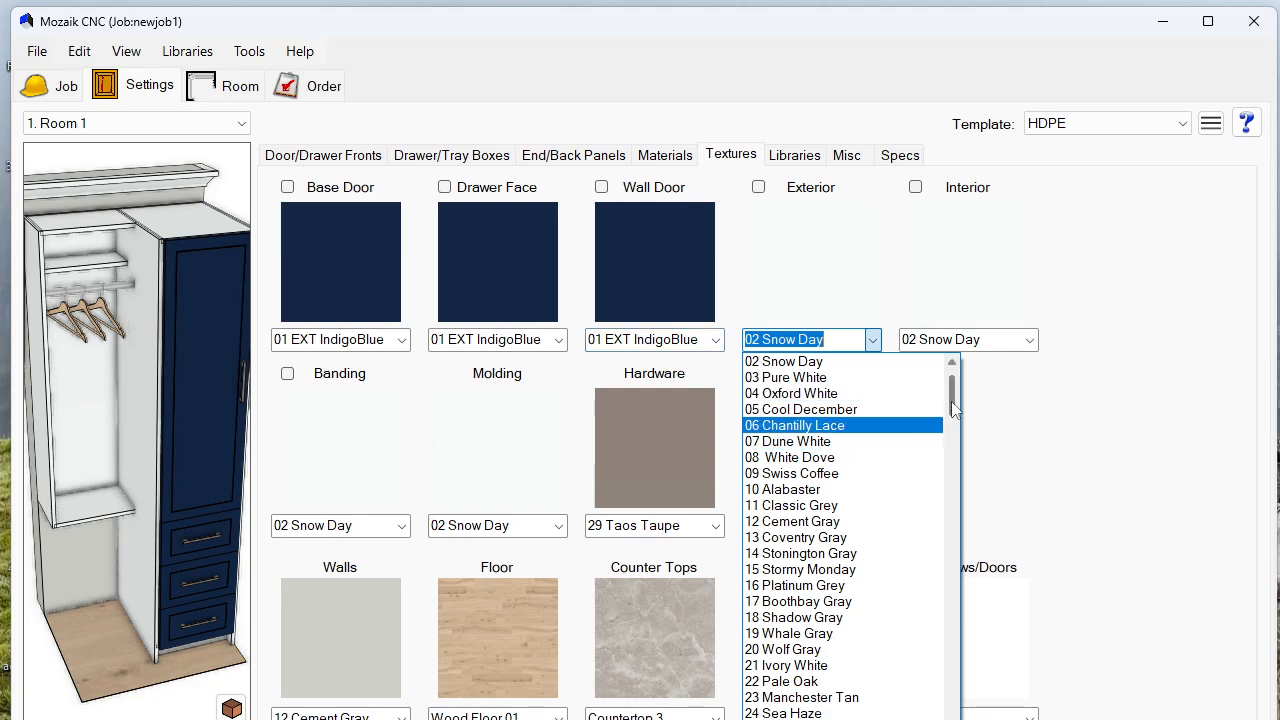
scroll(885, 390, "up", 2)
left_click(884, 378)
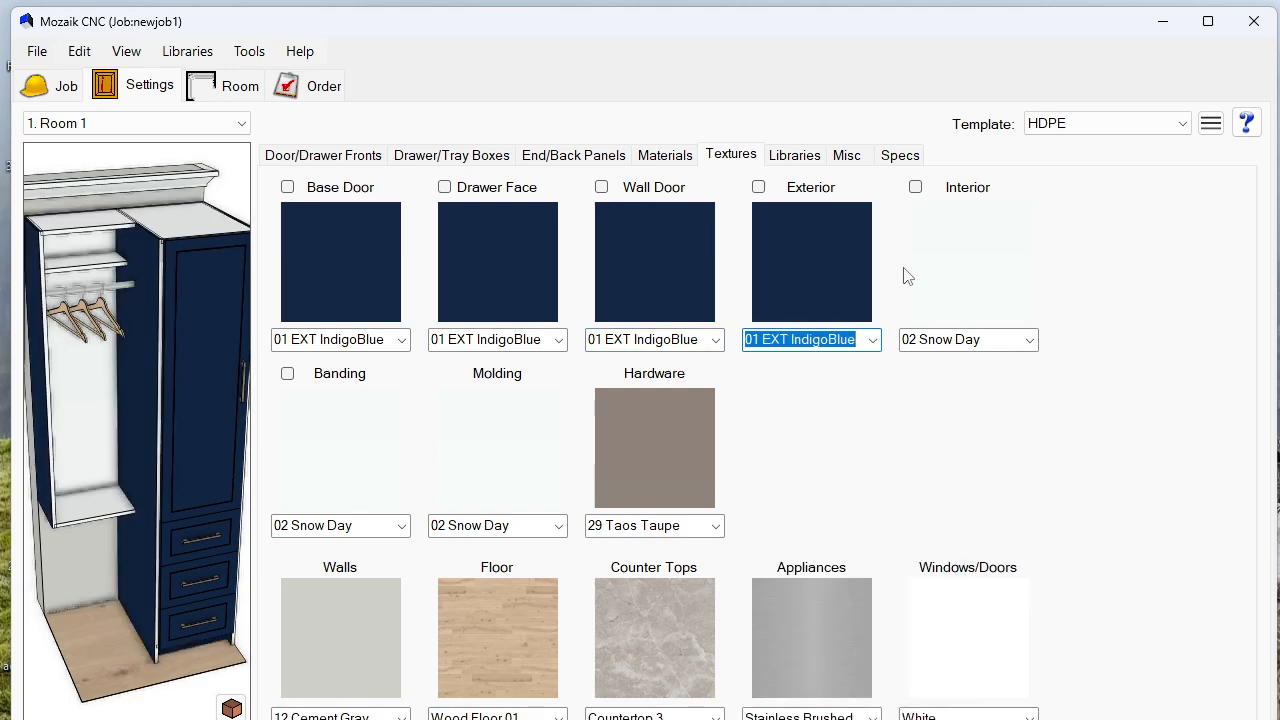
- Set the cabinet interior texture to 02 EXT LightGray
left_click(1029, 340)
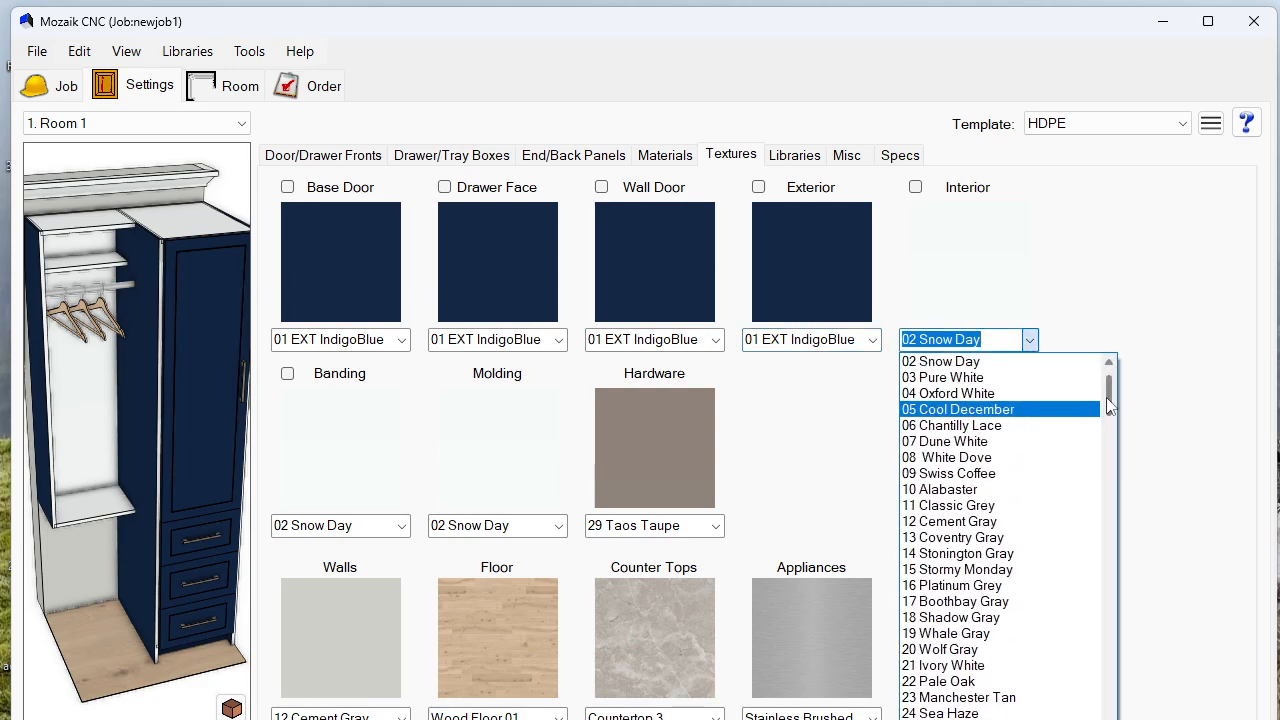
scroll(1106, 406, "up", 2)
left_click(1013, 411)
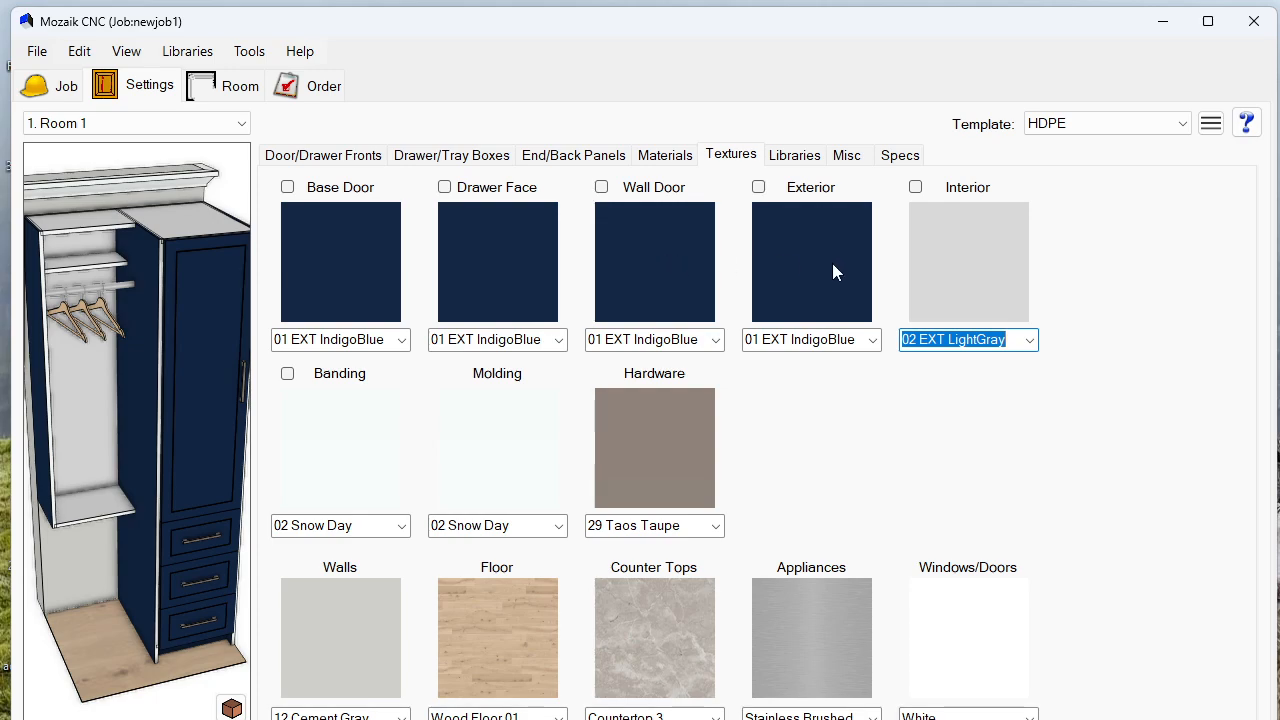
- Try 01 Cloud White as the hardware texture, and settle on 02 Snow Day
left_click(715, 526)
scroll(797, 600, "up", 5)
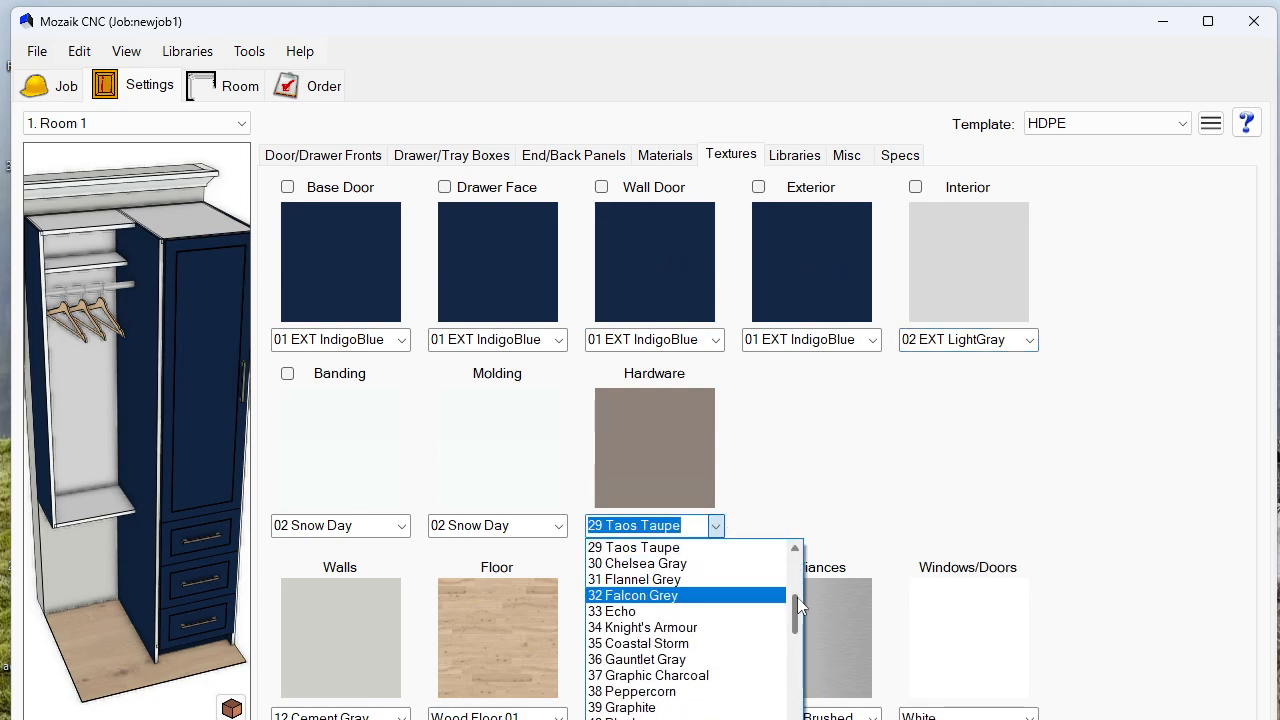
scroll(797, 597, "up", 9)
left_click(722, 565)
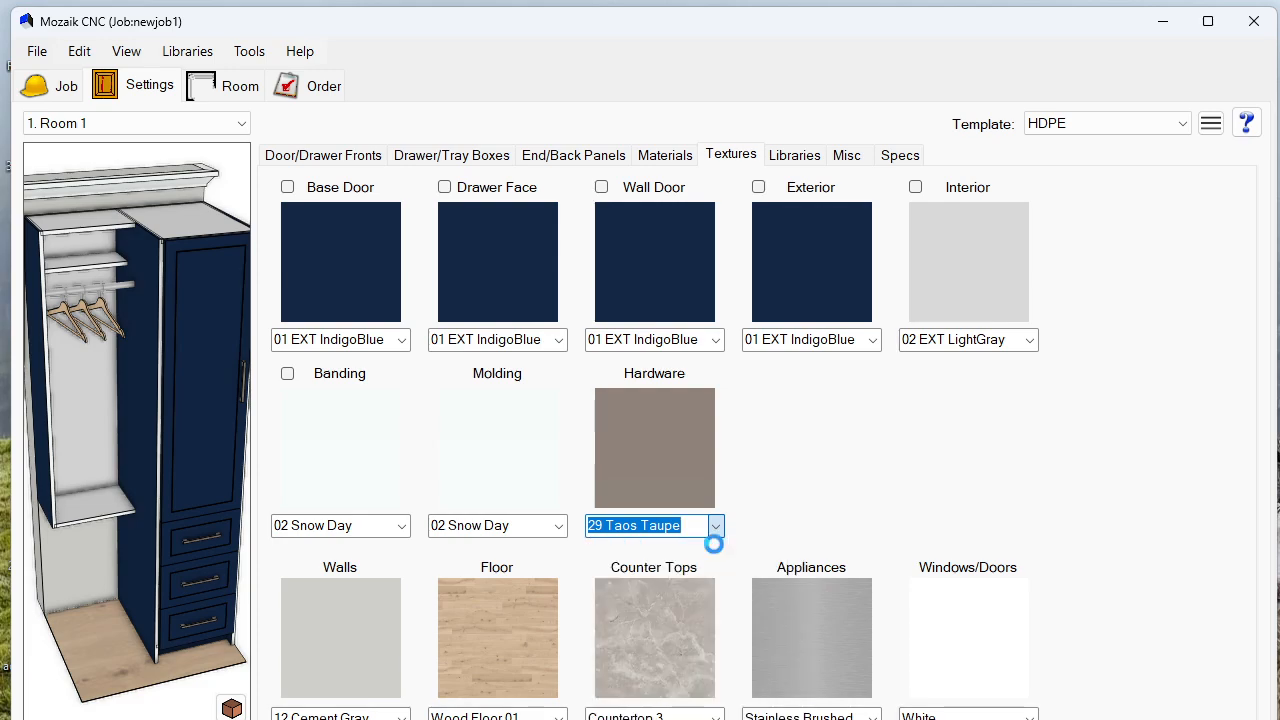
left_click(715, 528)
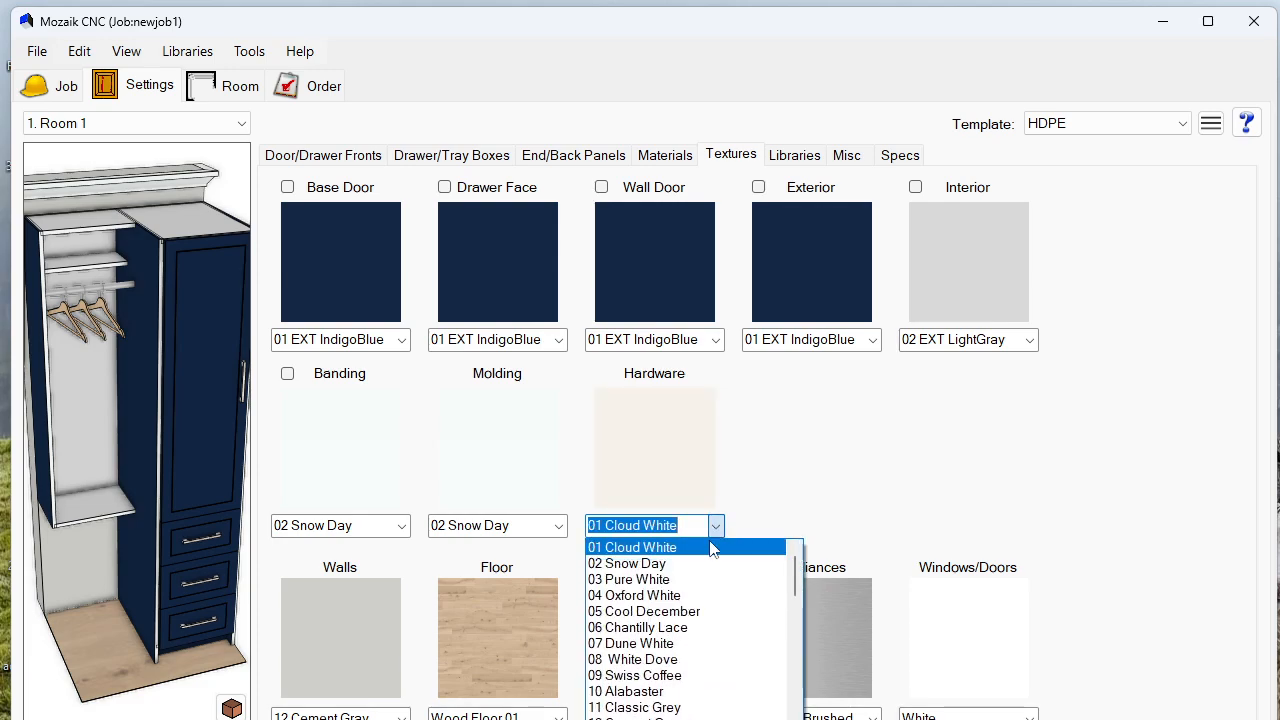
left_click(700, 563)
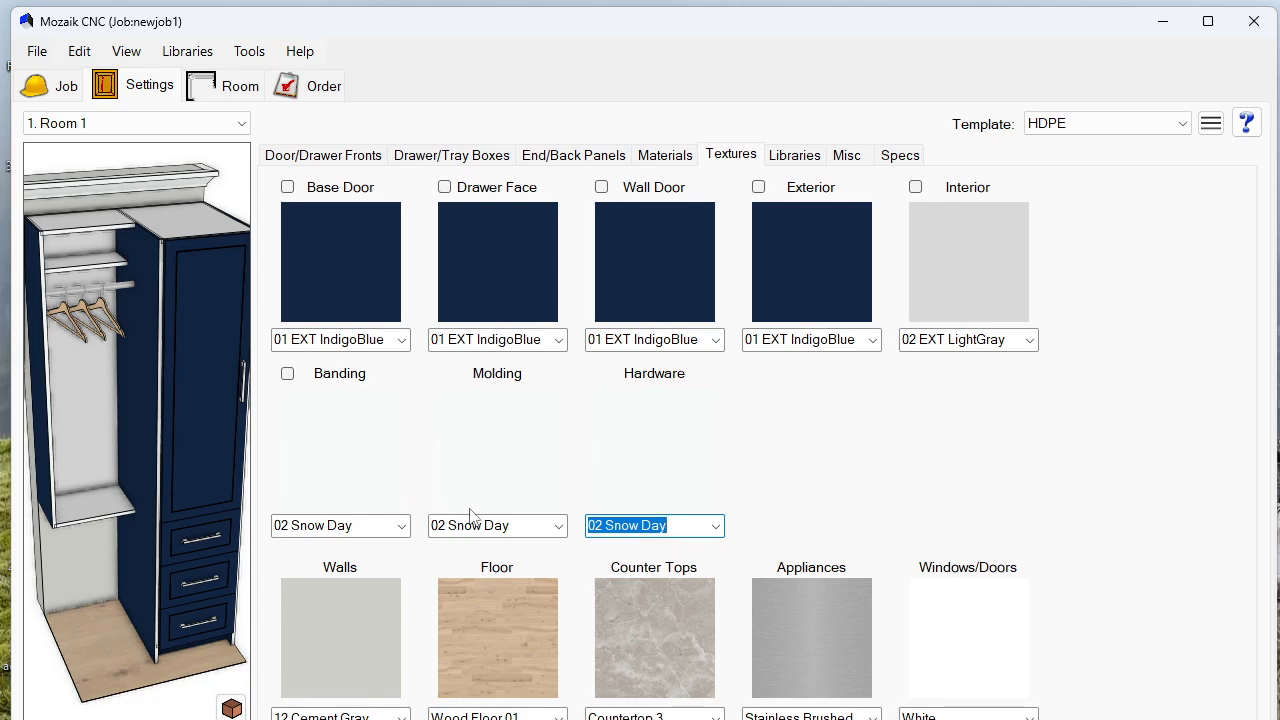
- Set the molding texture to 19 Whale Gray and the floor texture to Concrete Floor 01
left_click(558, 526)
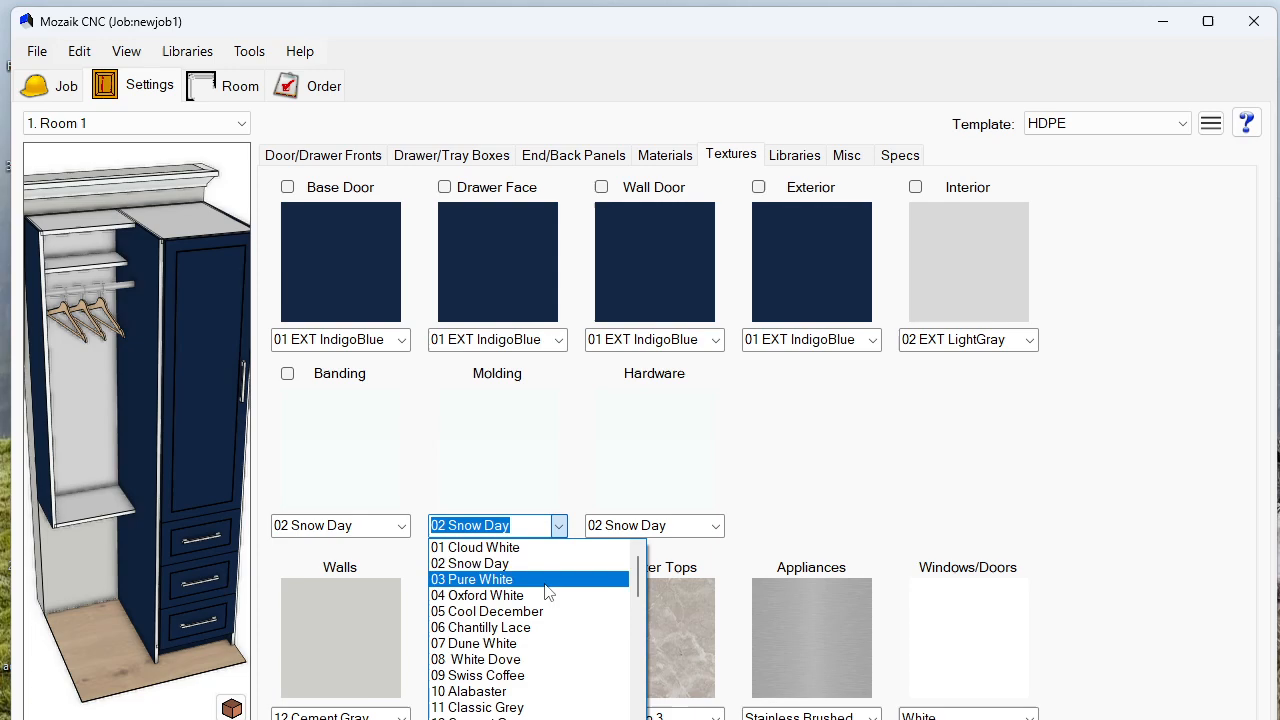
left_click(480, 719)
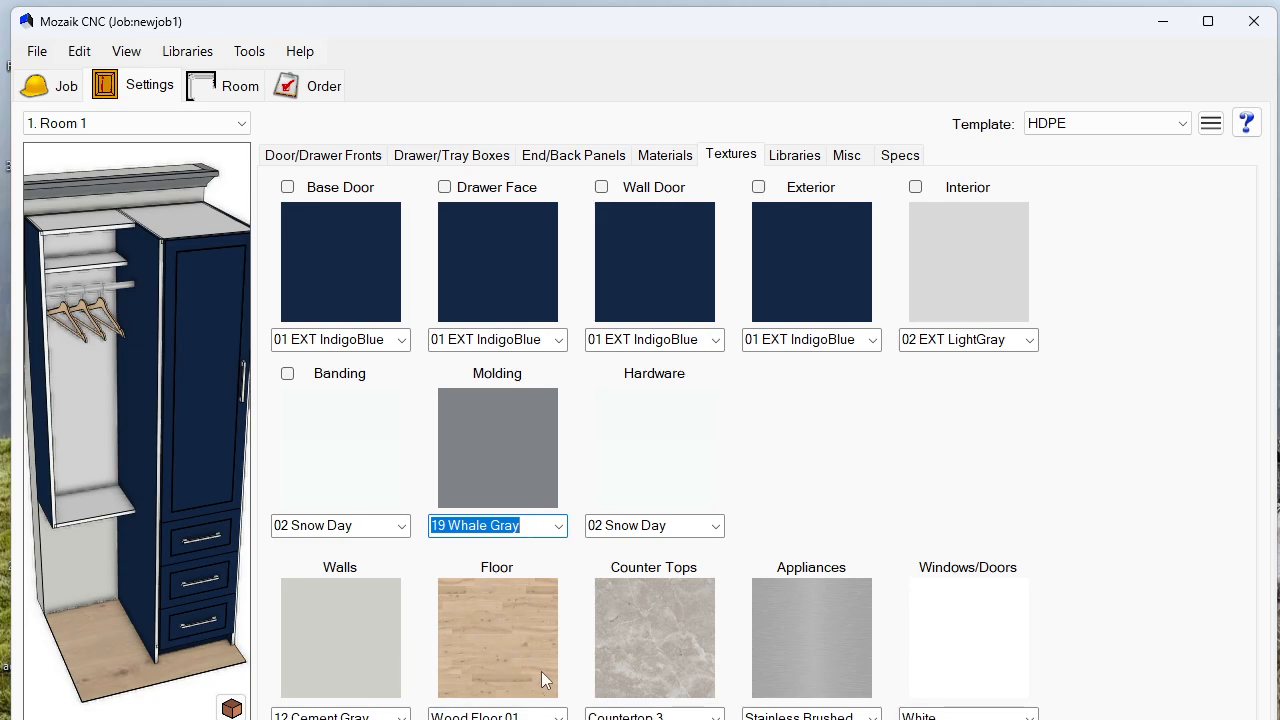
left_click(558, 717)
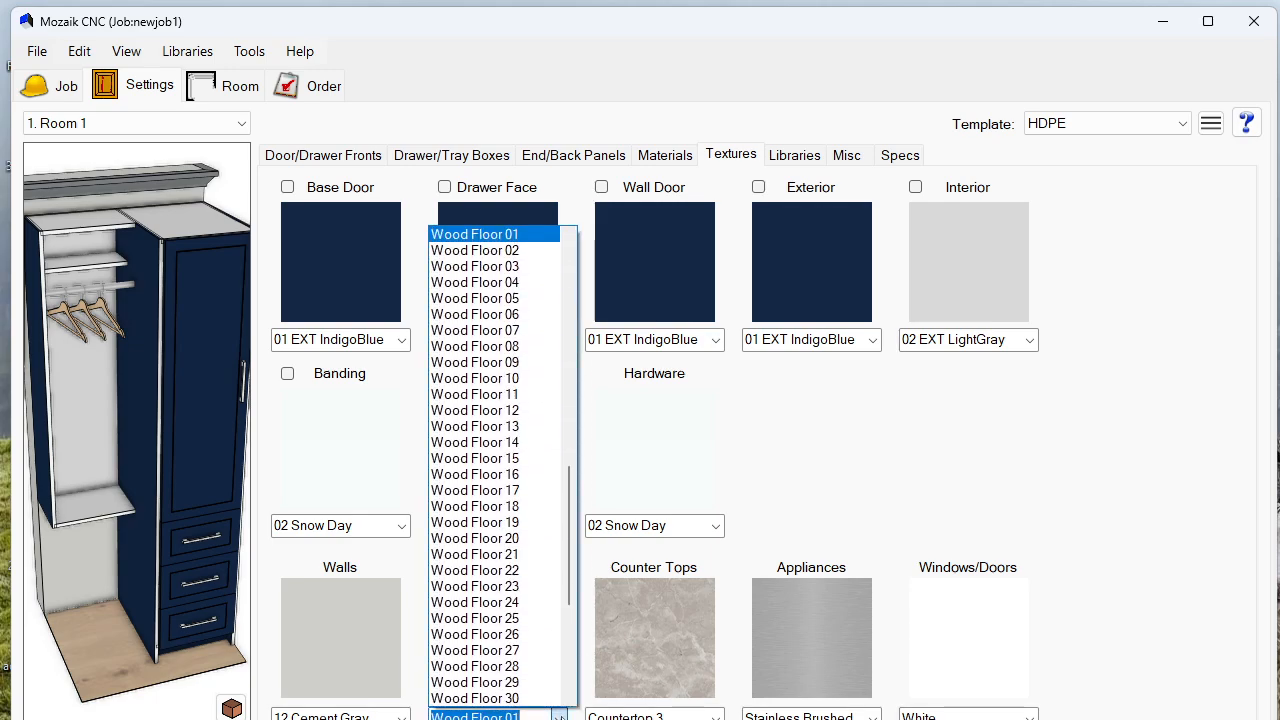
left_click_drag(568, 530, 572, 288)
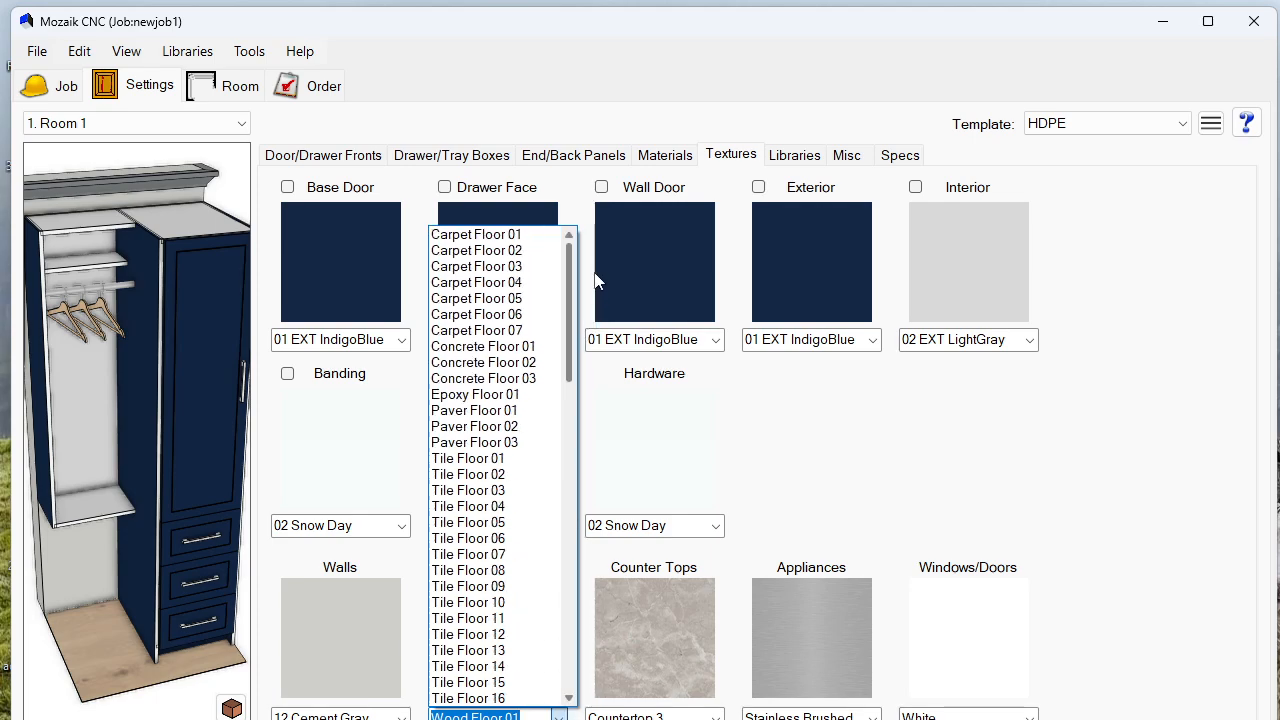
left_click(538, 343)
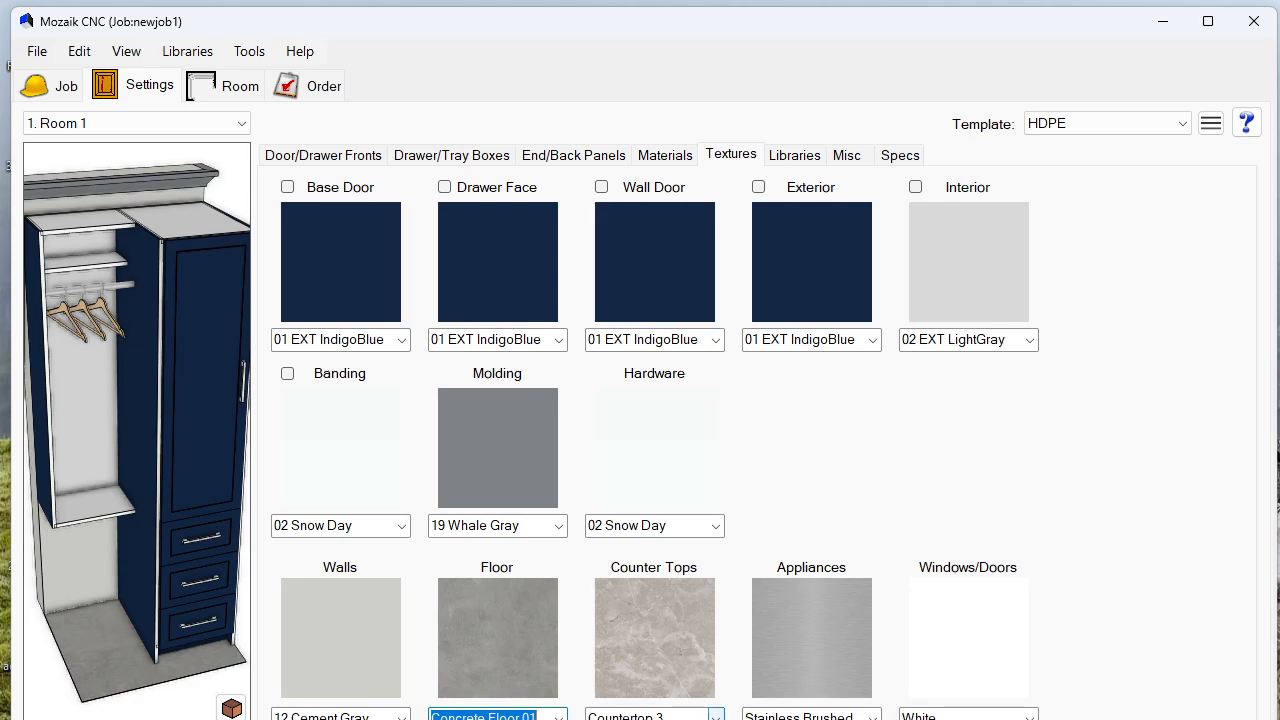
- Try Hex Backsplash as the countertop texture, and settle on Marble white
left_click(716, 716)
left_click(735, 540)
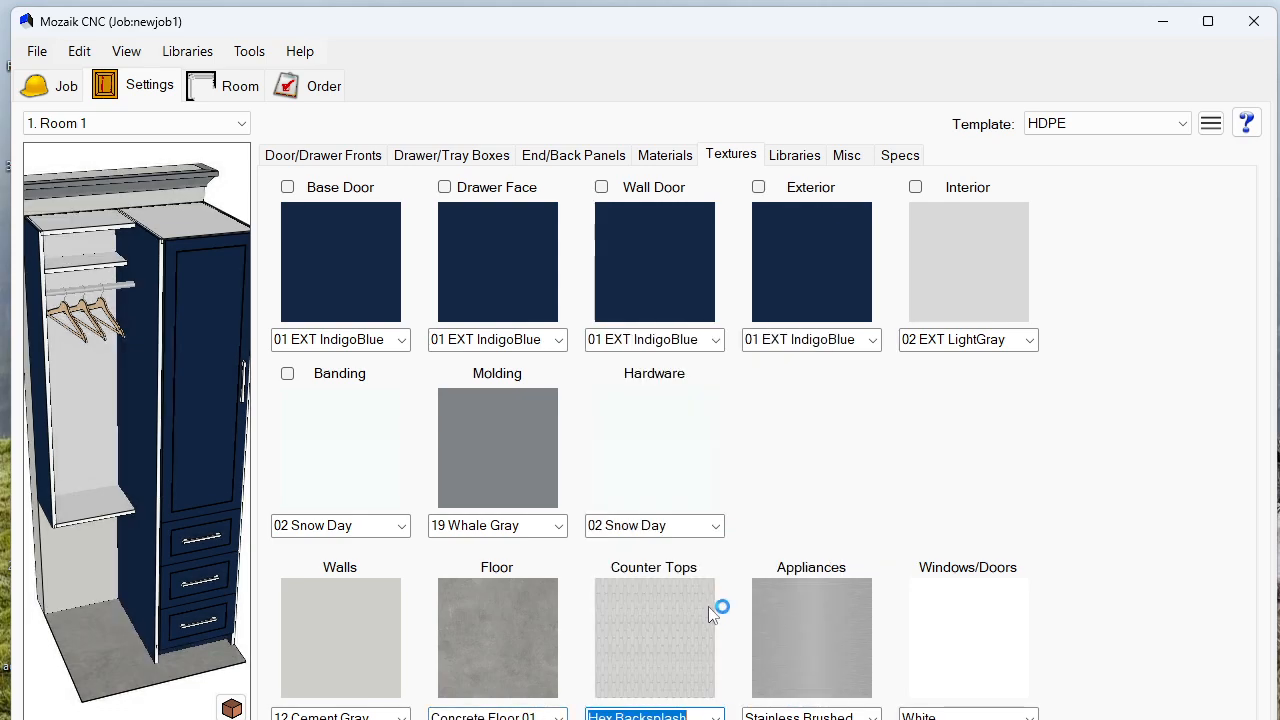
left_click(716, 716)
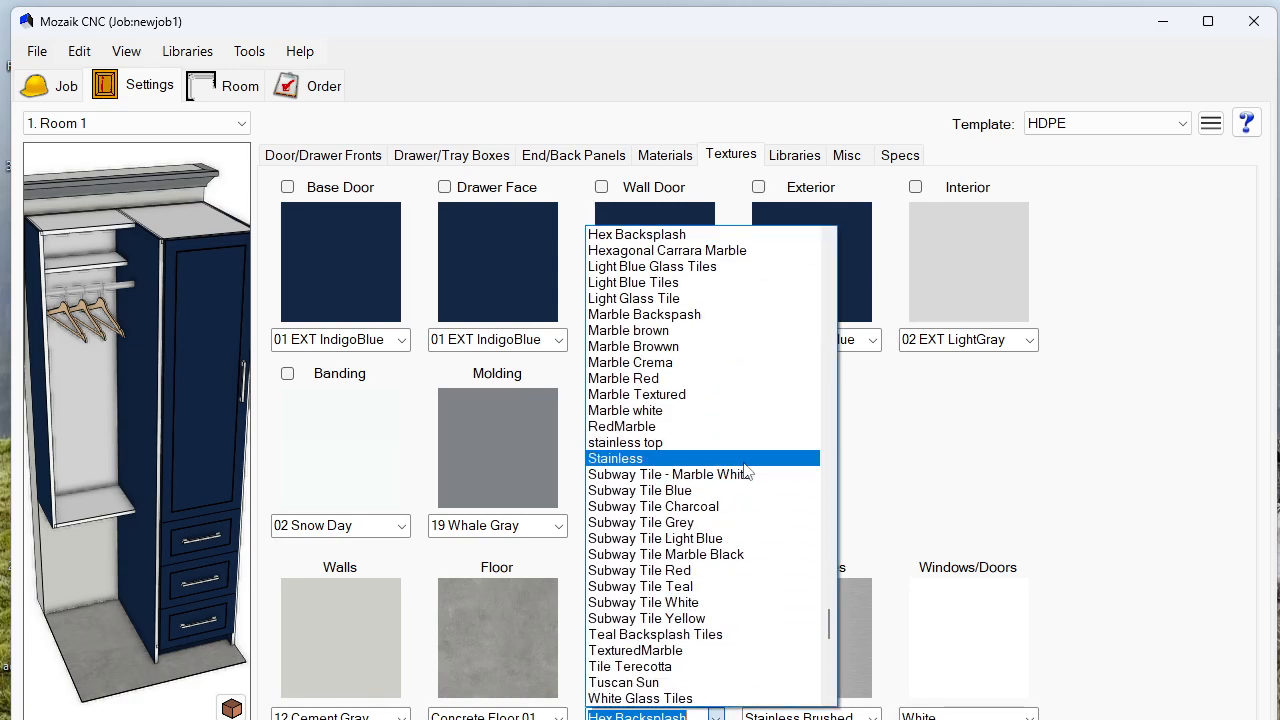
left_click(730, 410)
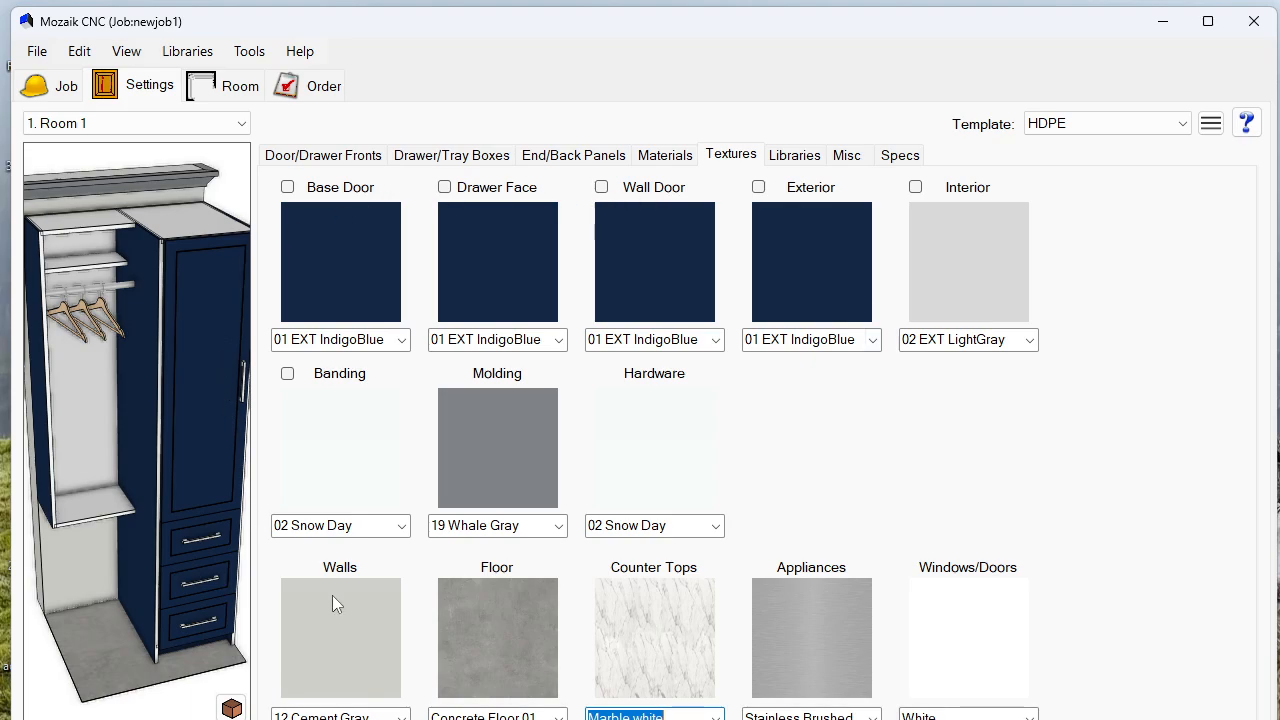
- Inspect the textured closet preview from several angles and review the library, miscellaneous hardware and appliance specification settings
left_click_drag(240, 450, 158, 462)
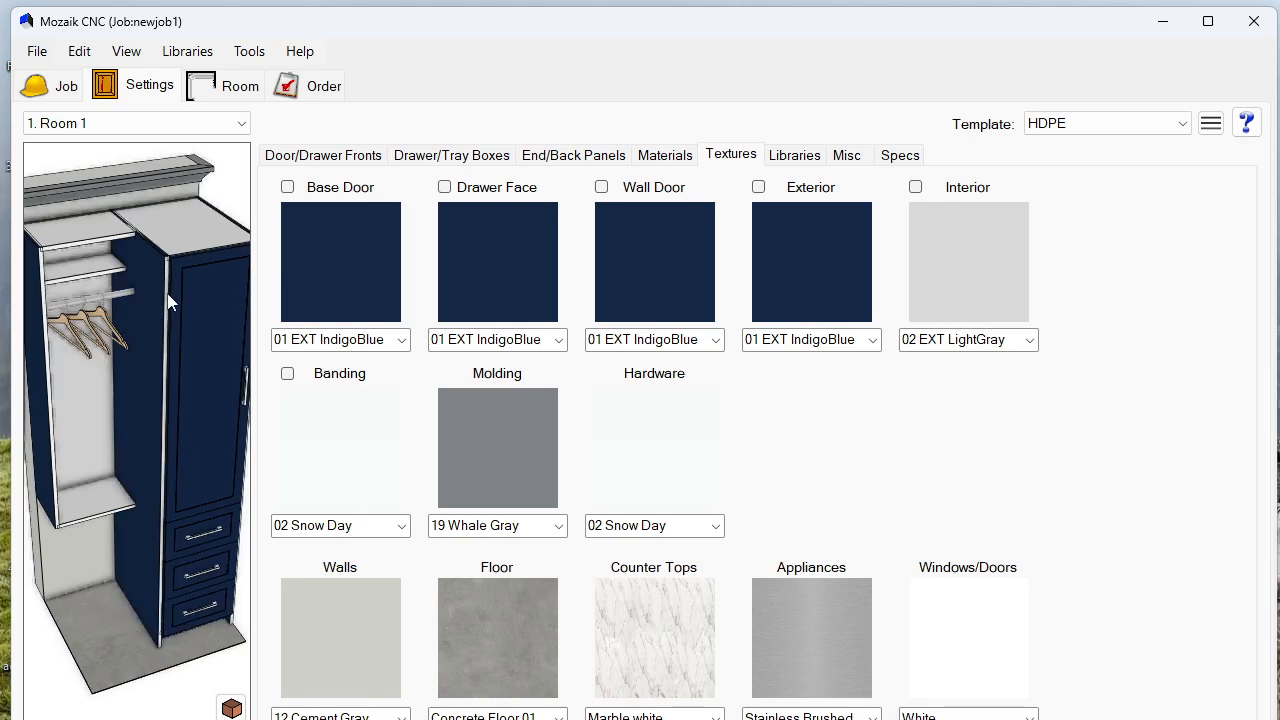
left_click_drag(168, 300, 155, 330)
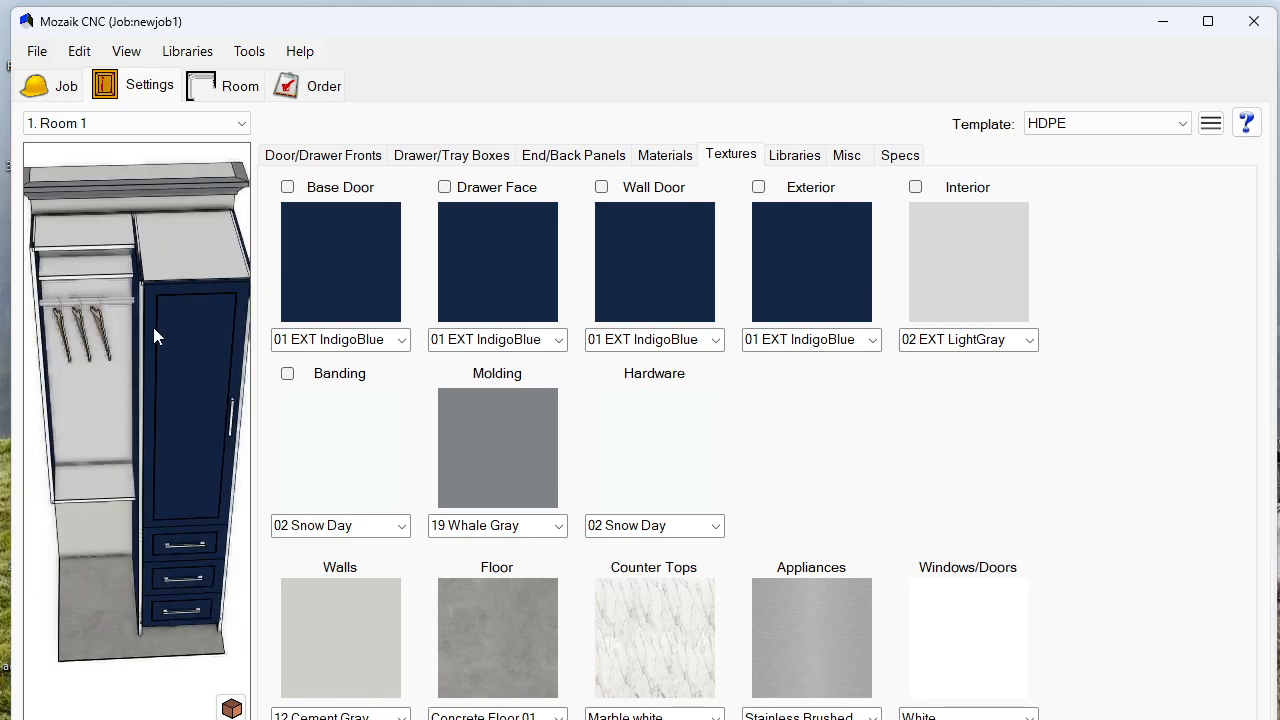
left_click_drag(162, 313, 195, 392)
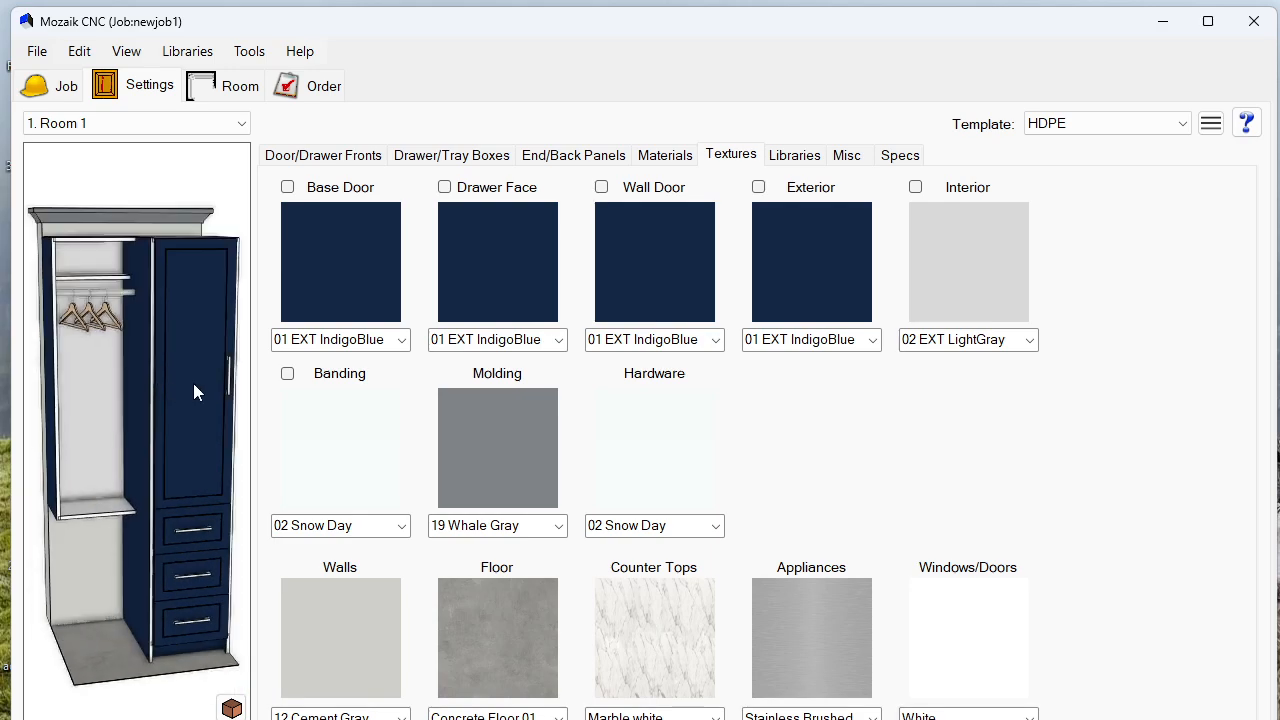
left_click(800, 156)
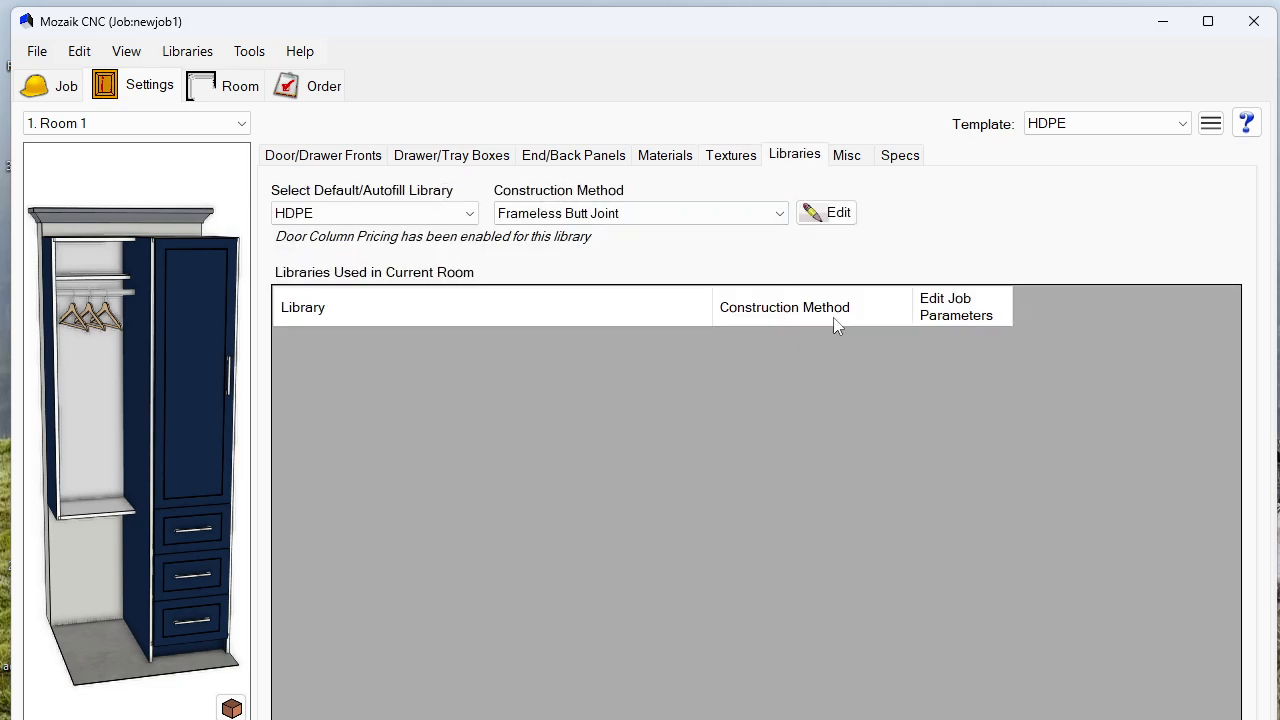
left_click(848, 157)
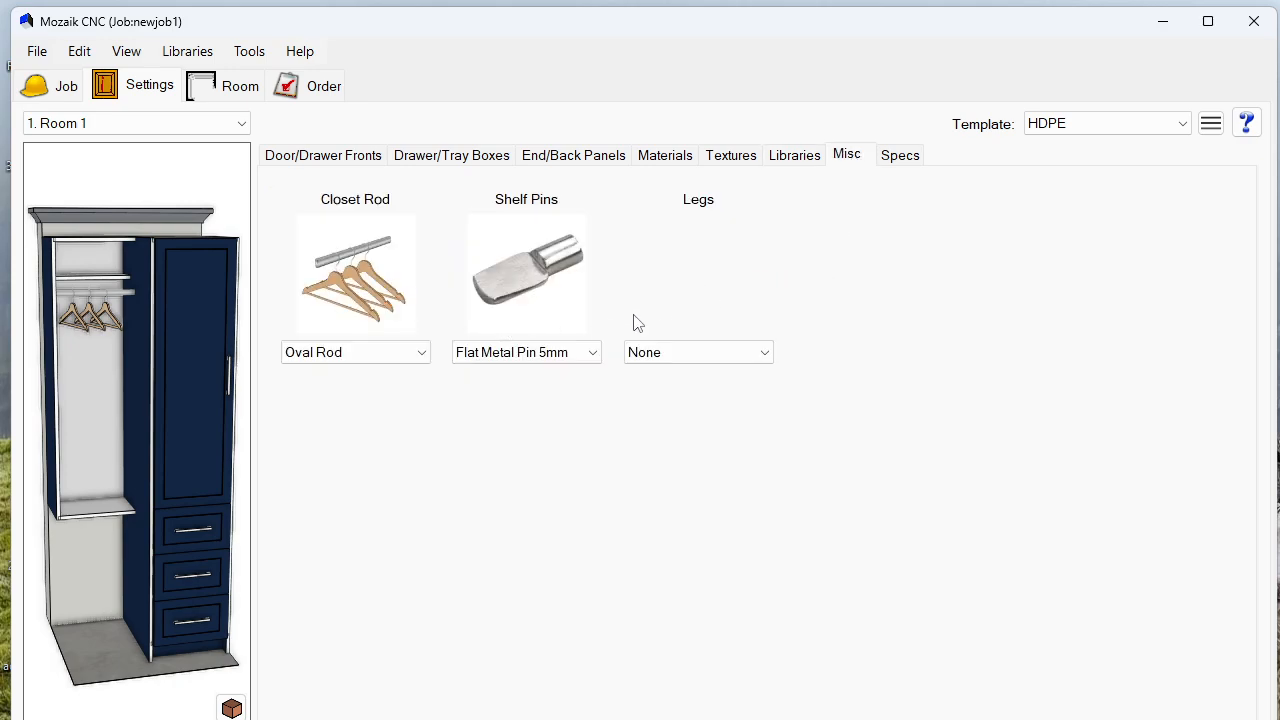
left_click(896, 157)
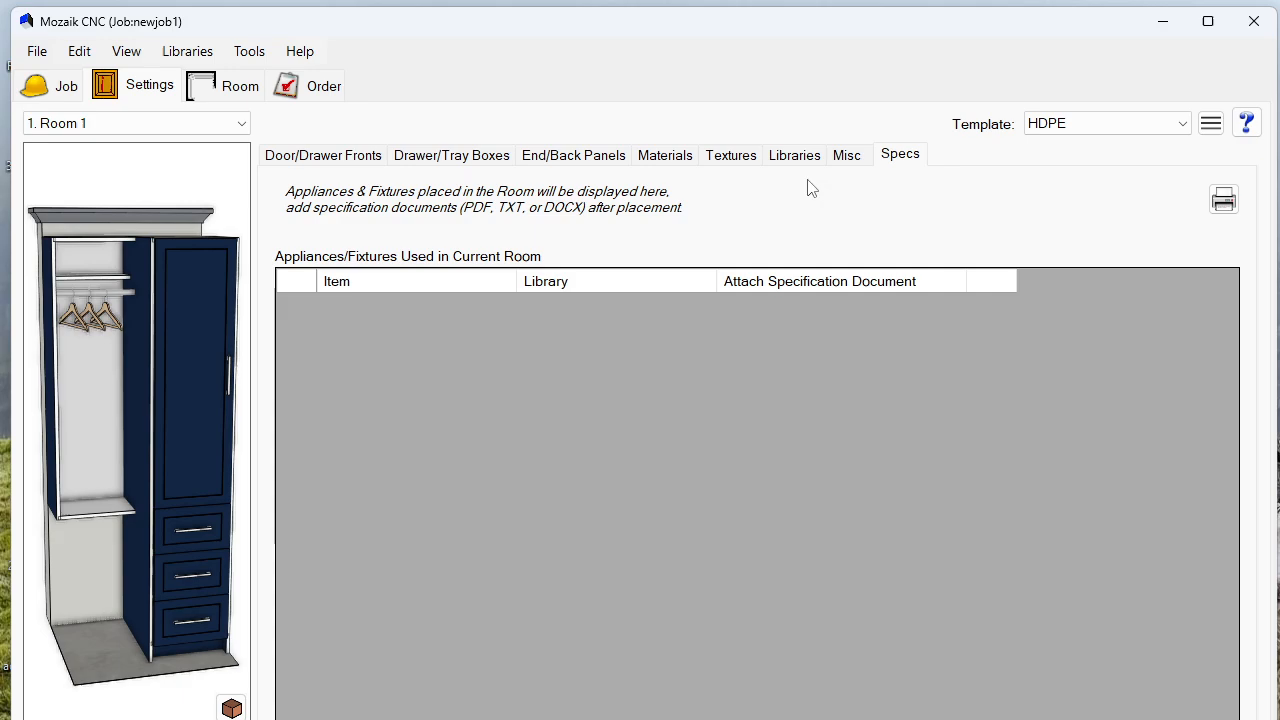
- Change the base door style to miami, keeping the routed door override with the cutout tool for the outside edge
left_click(325, 158)
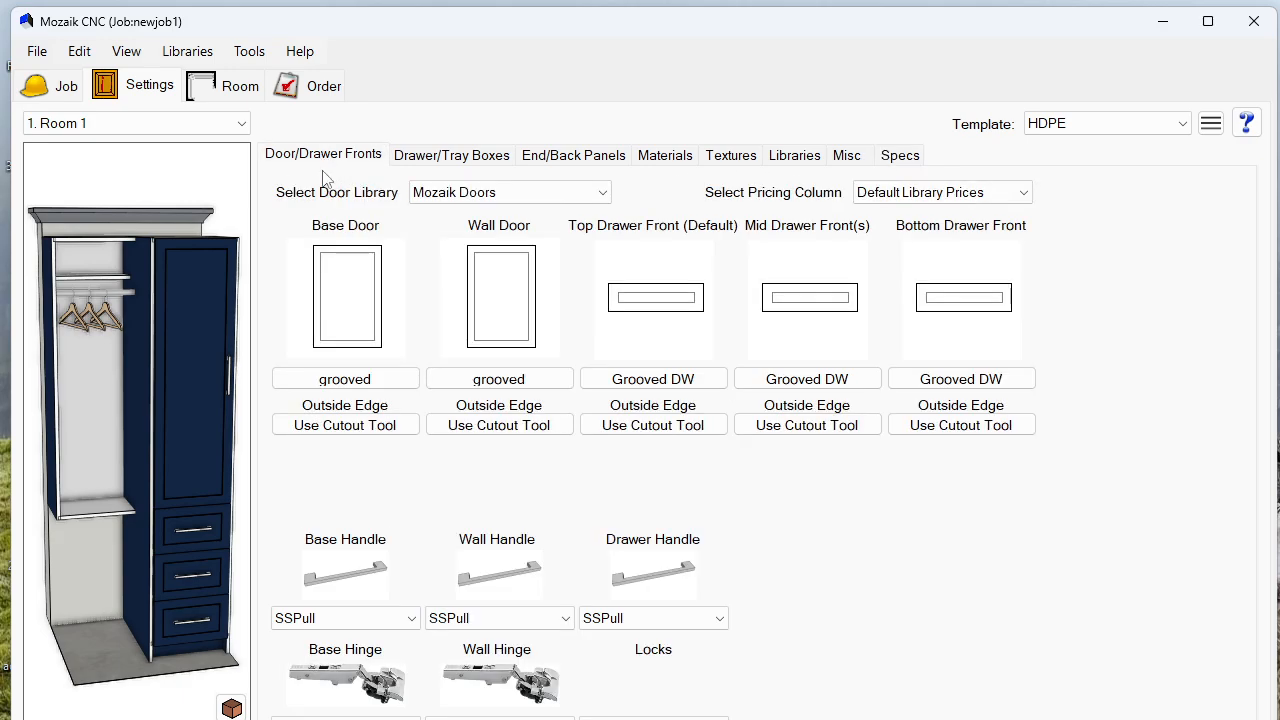
left_click(352, 304)
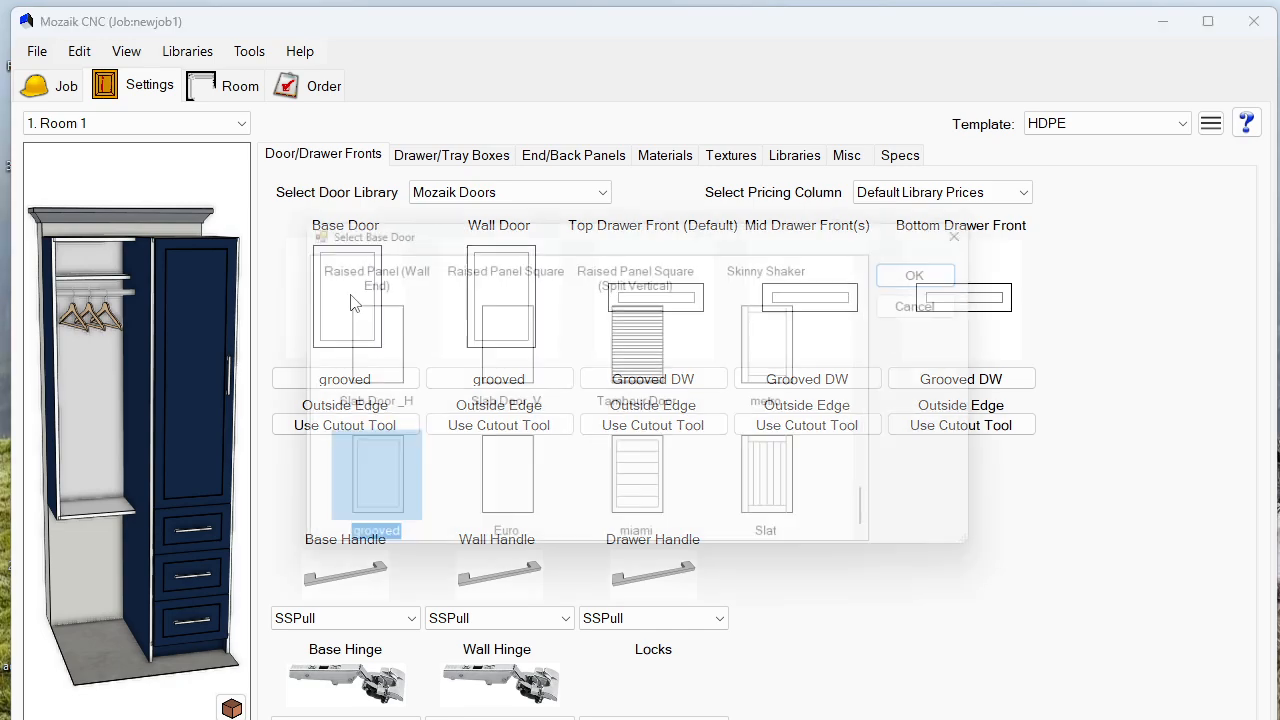
left_click(654, 497)
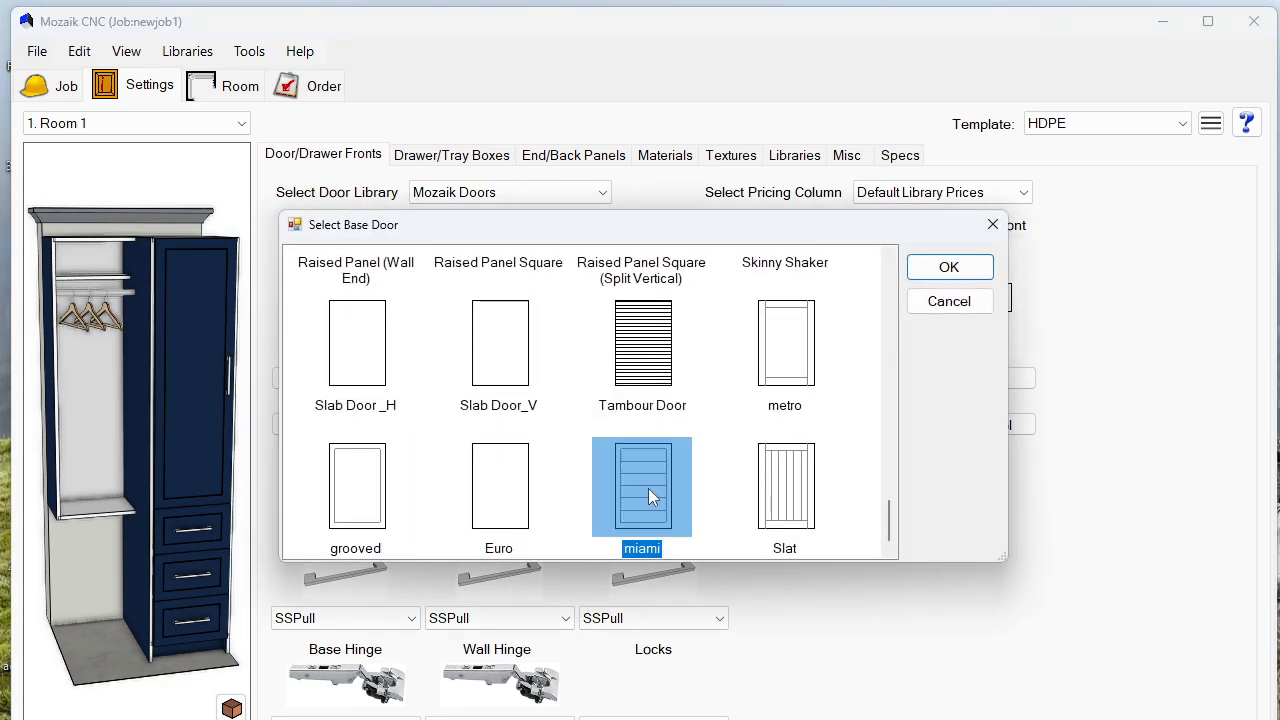
left_click(940, 268)
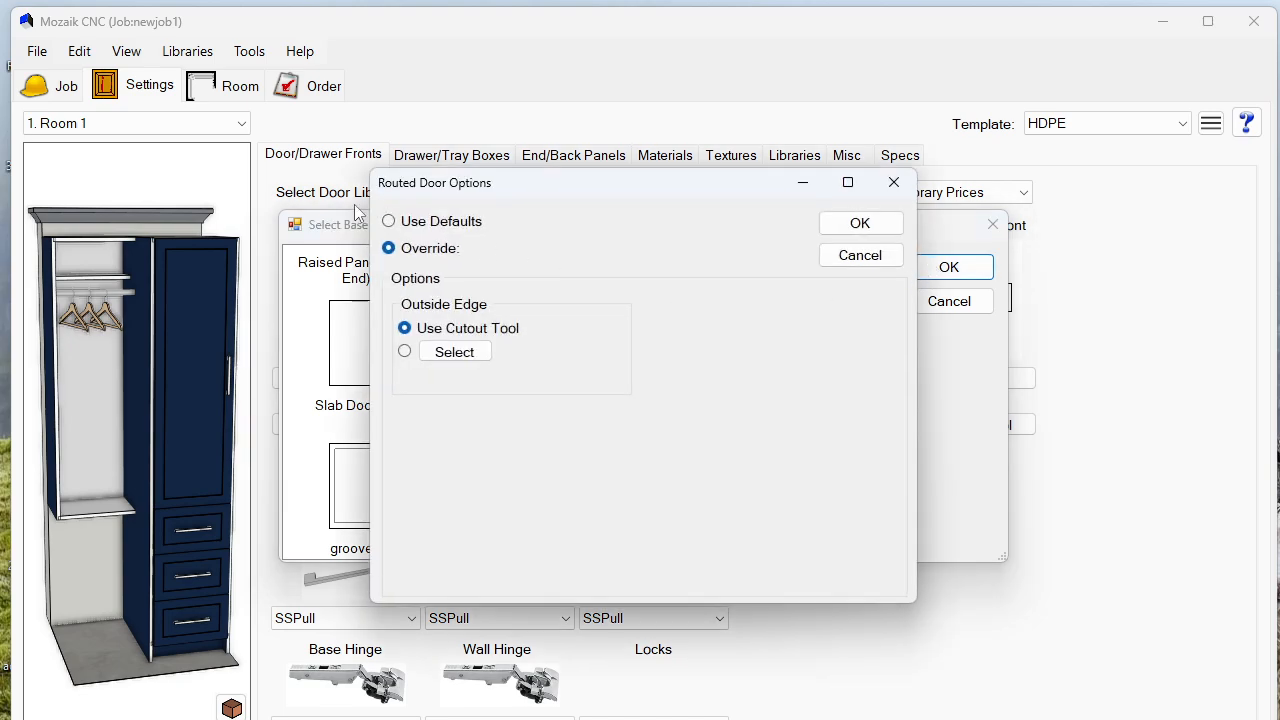
left_click(860, 222)
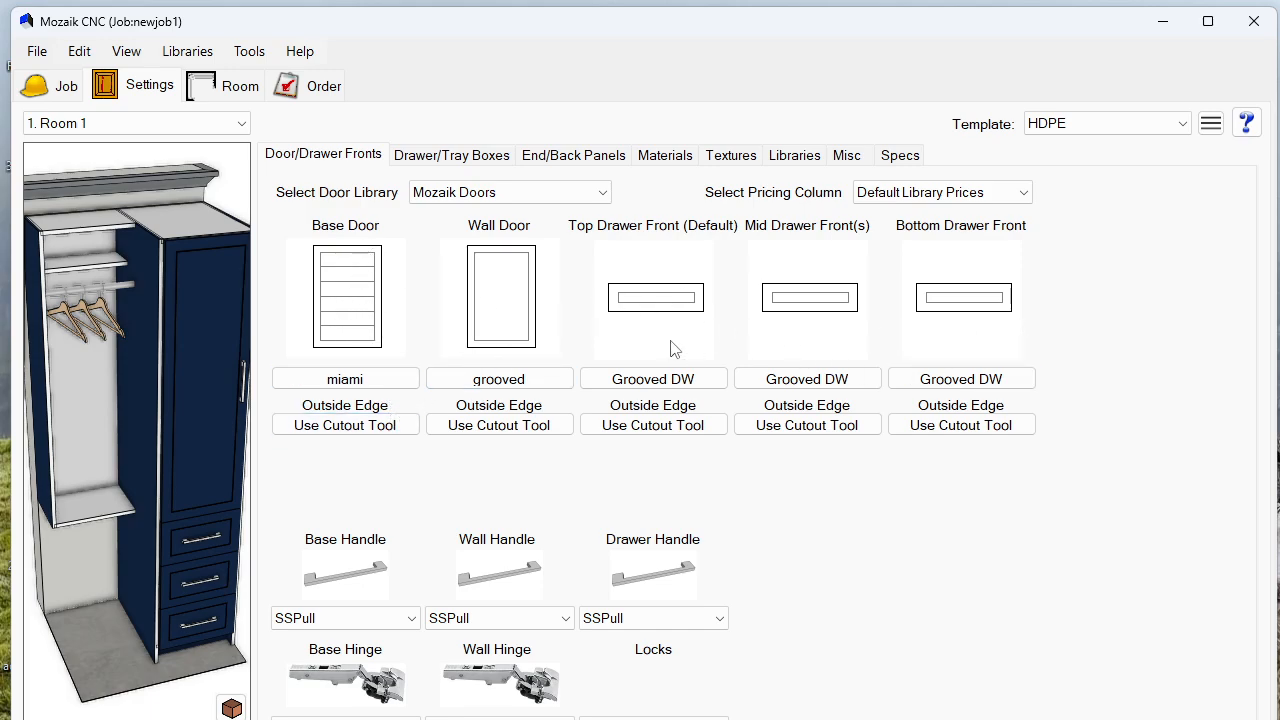
- Change the wall door style to miami, keeping the routed door override with the cutout tool for the outside edge
left_click(514, 289)
left_click(652, 470)
left_click(949, 267)
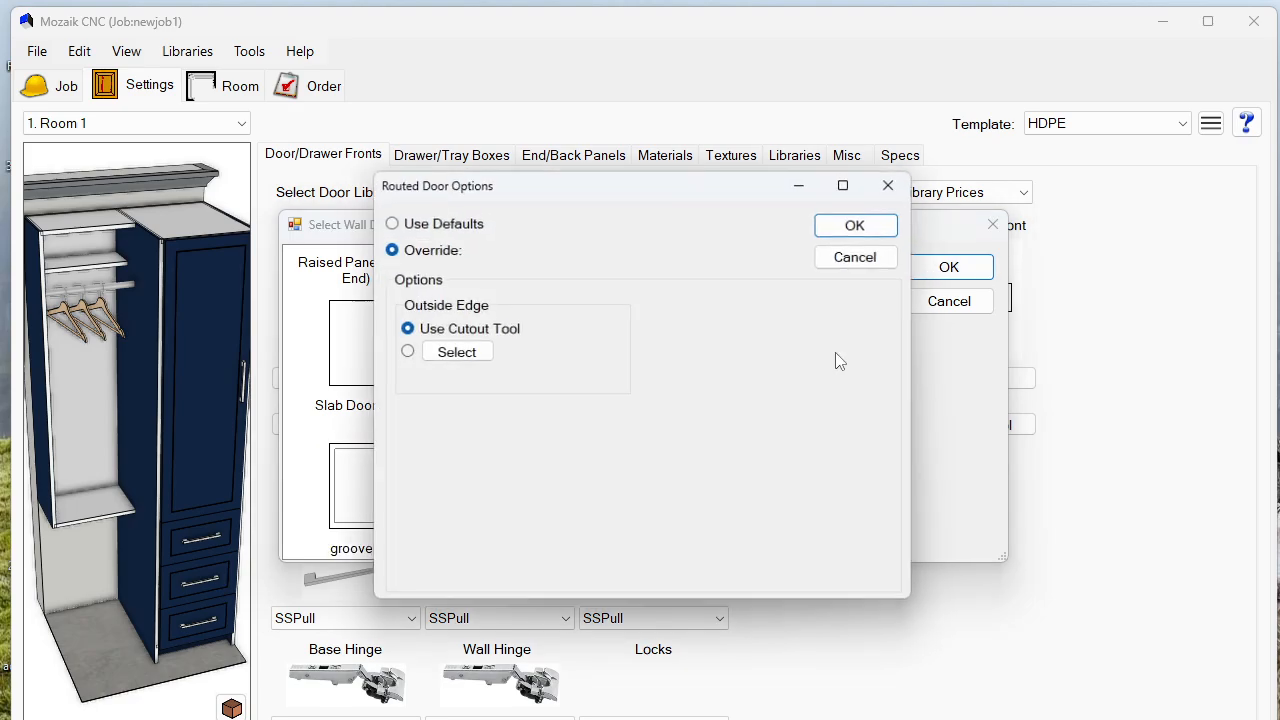
left_click(860, 221)
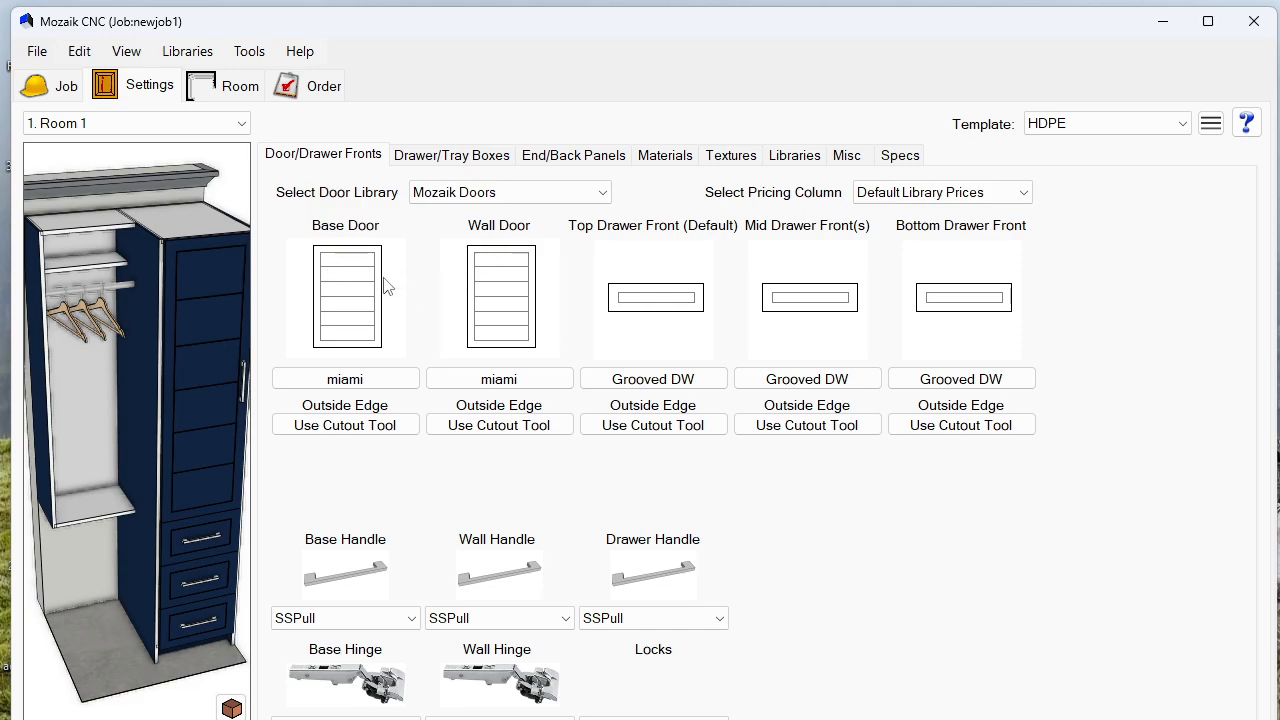
- Set the wall door style to Slat, dismissing the routed door options without editing them
left_click(511, 323)
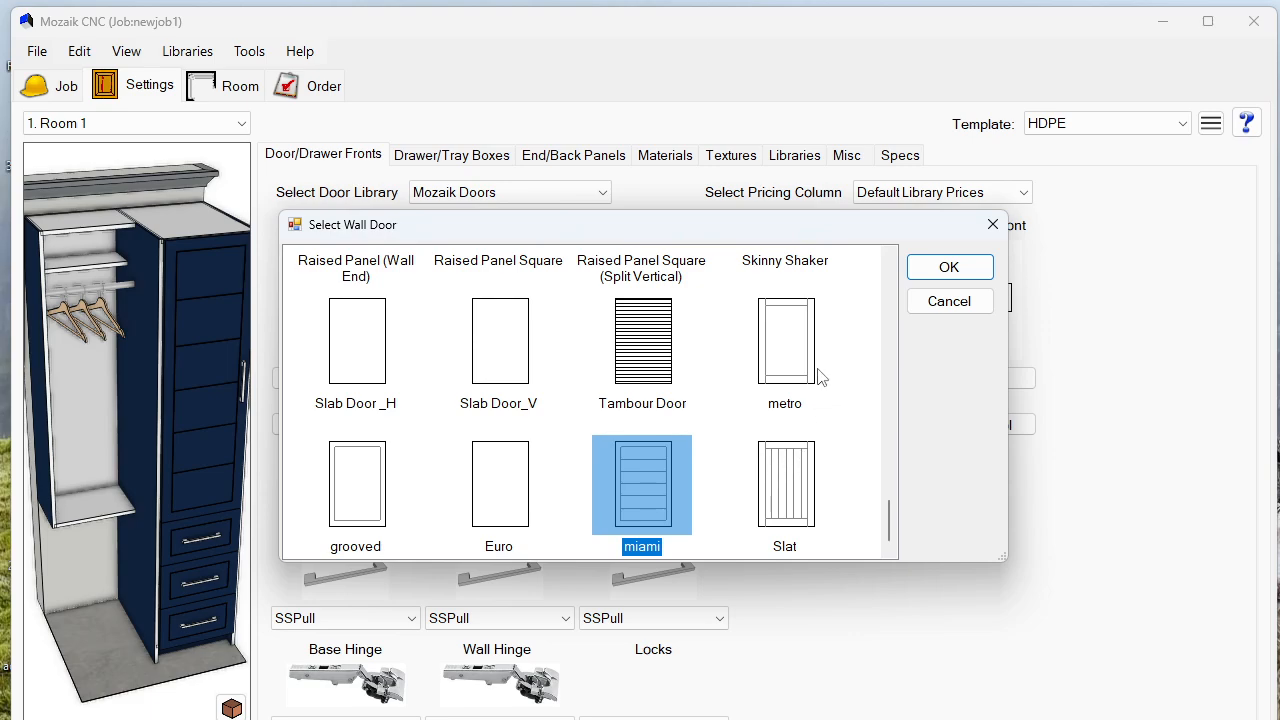
left_click(356, 481)
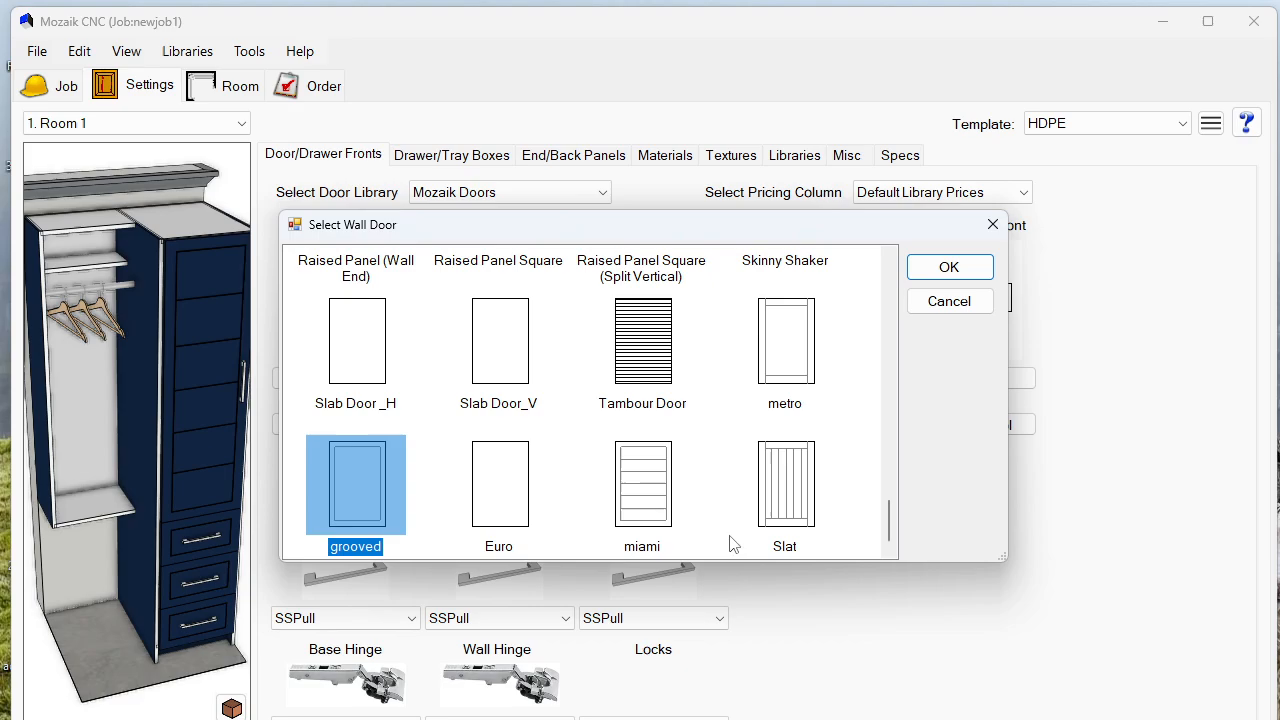
left_click(807, 483)
left_click(949, 268)
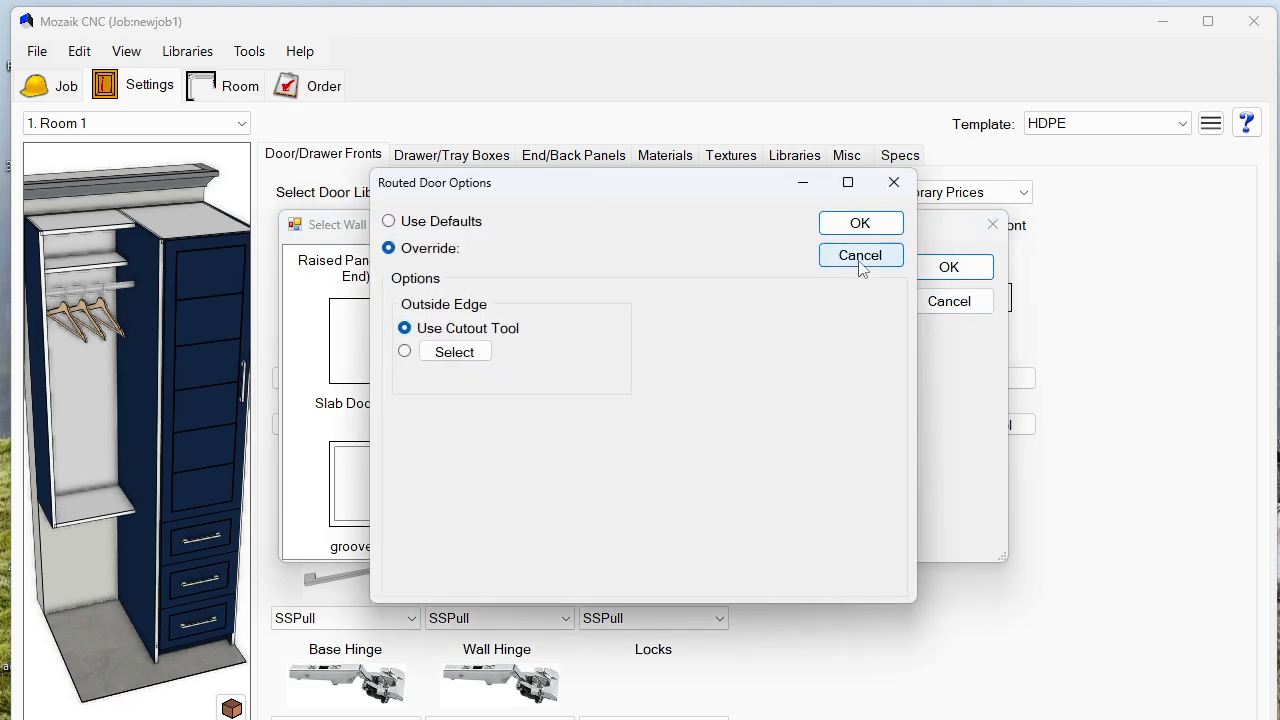
left_click(849, 254)
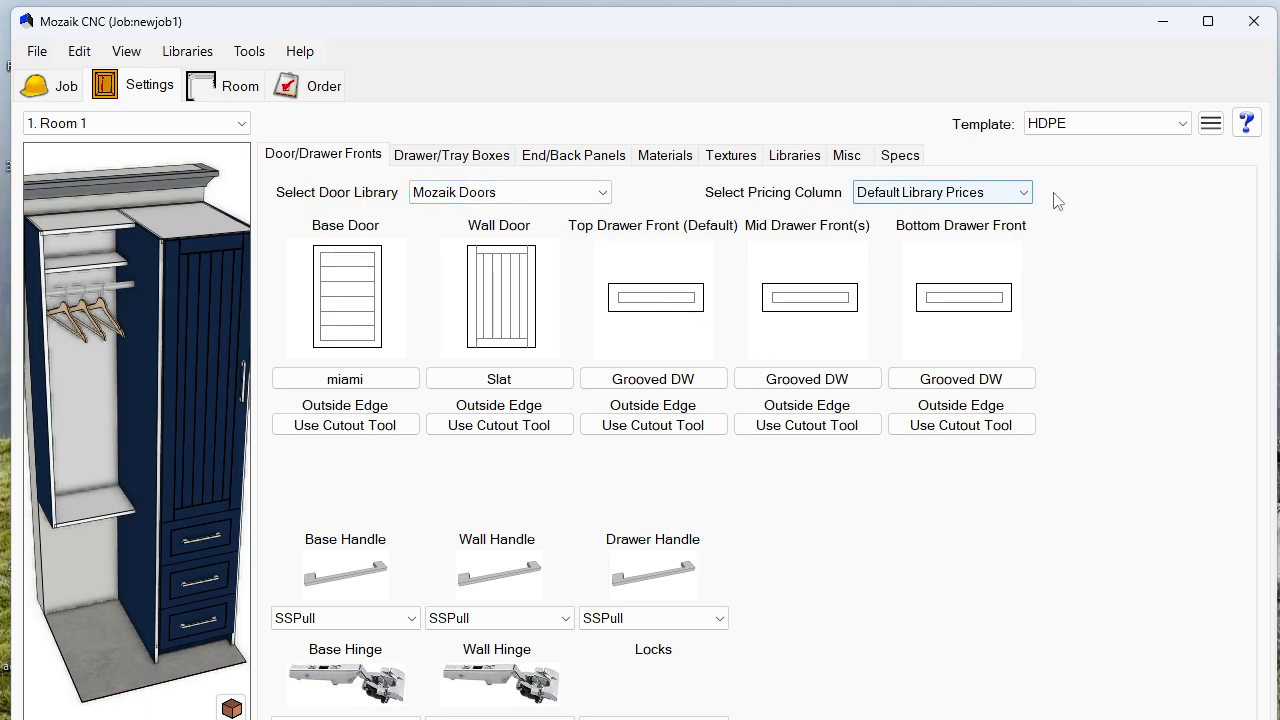
- Review the list of settings templates, close it without editing, and return to the job information
left_click(1210, 123)
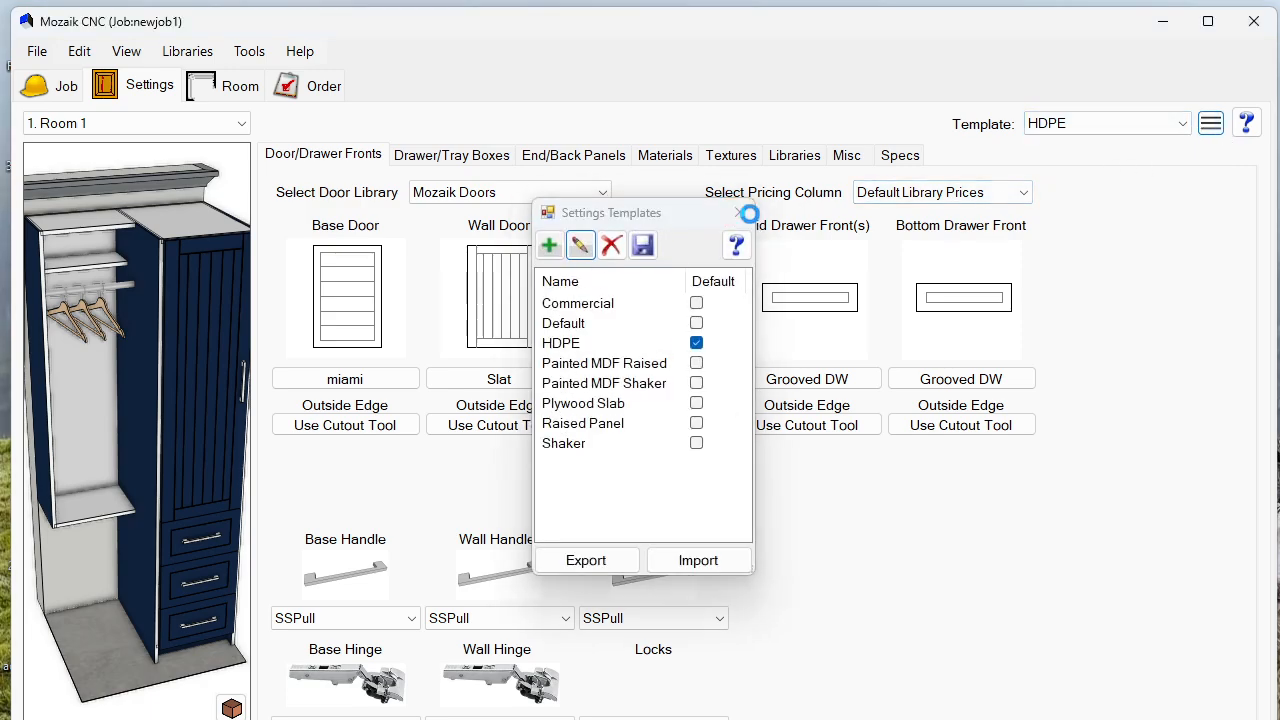
left_click(740, 212)
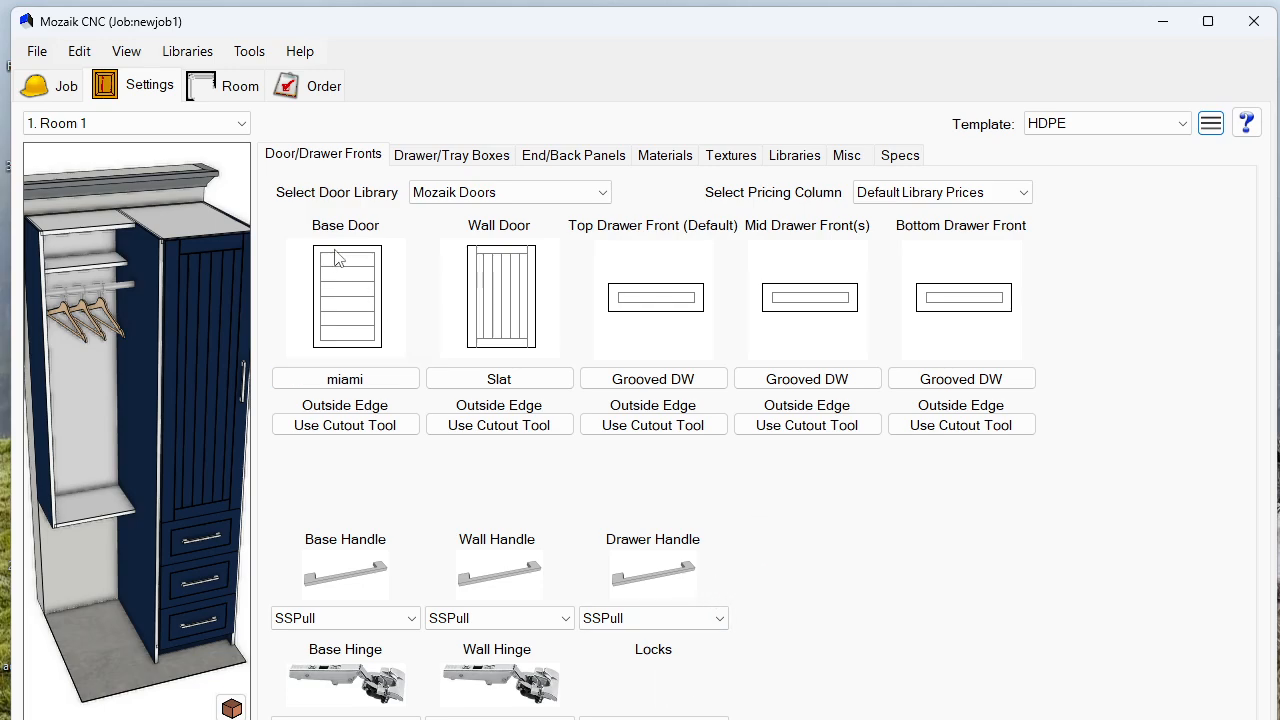
left_click(50, 86)
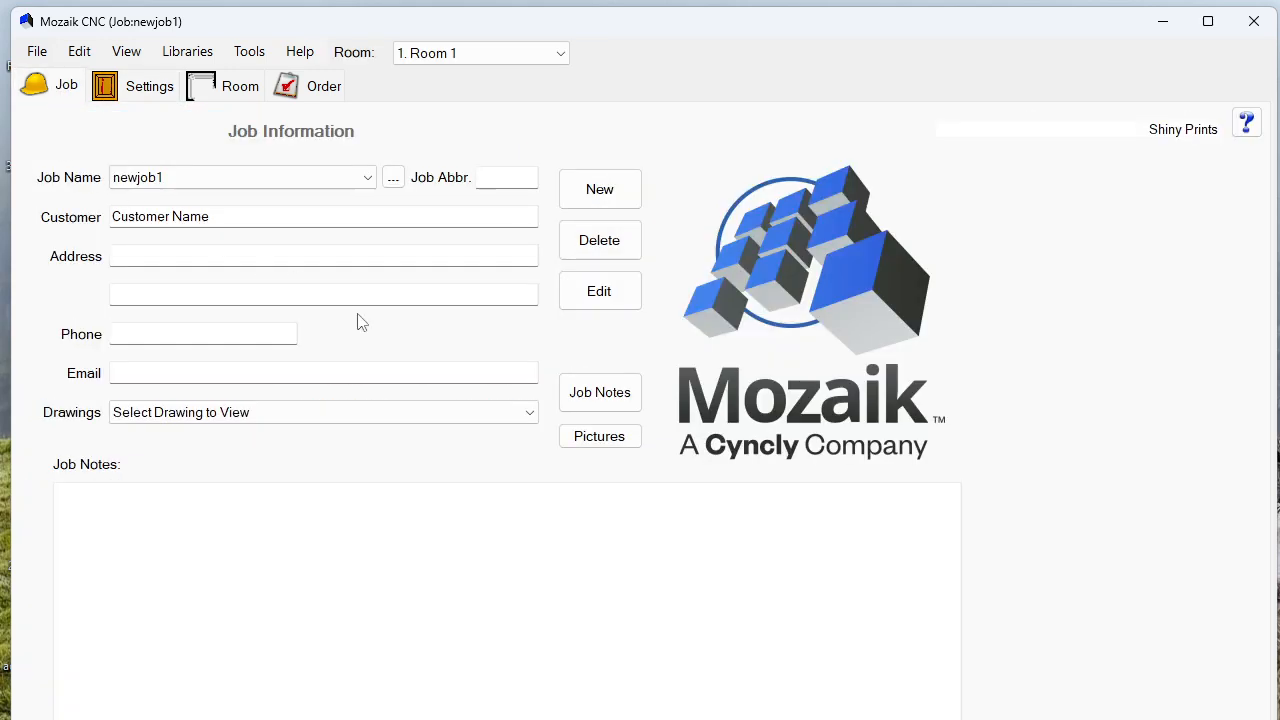